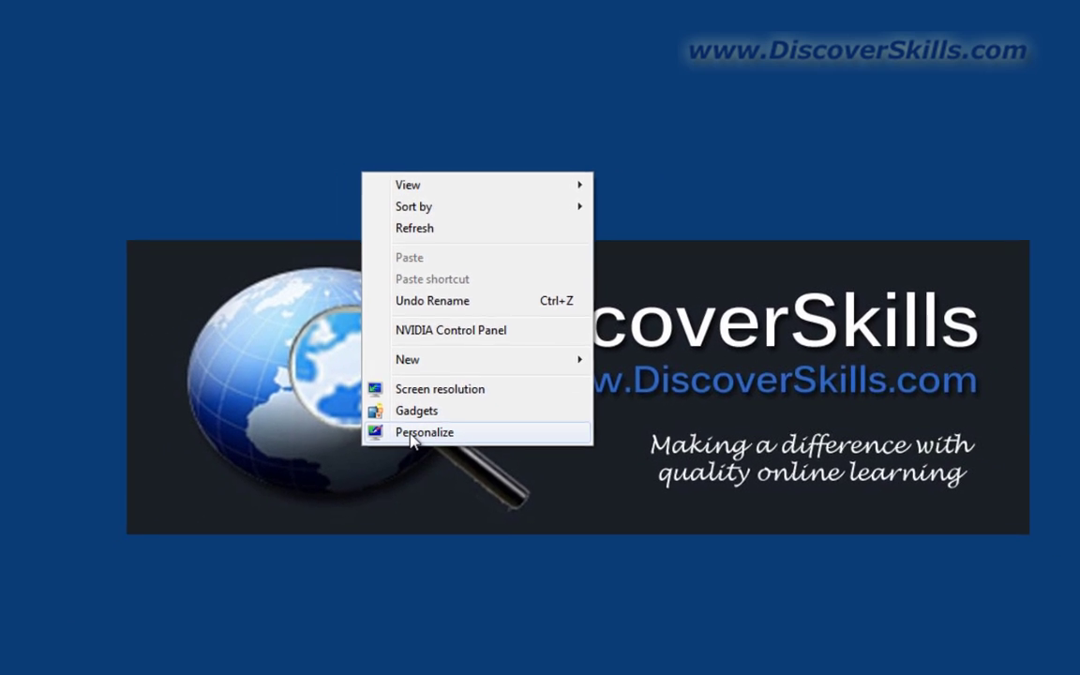
# Open the Desktop Background settings from the desktop's personalization options.
pyautogui.click(410, 538)
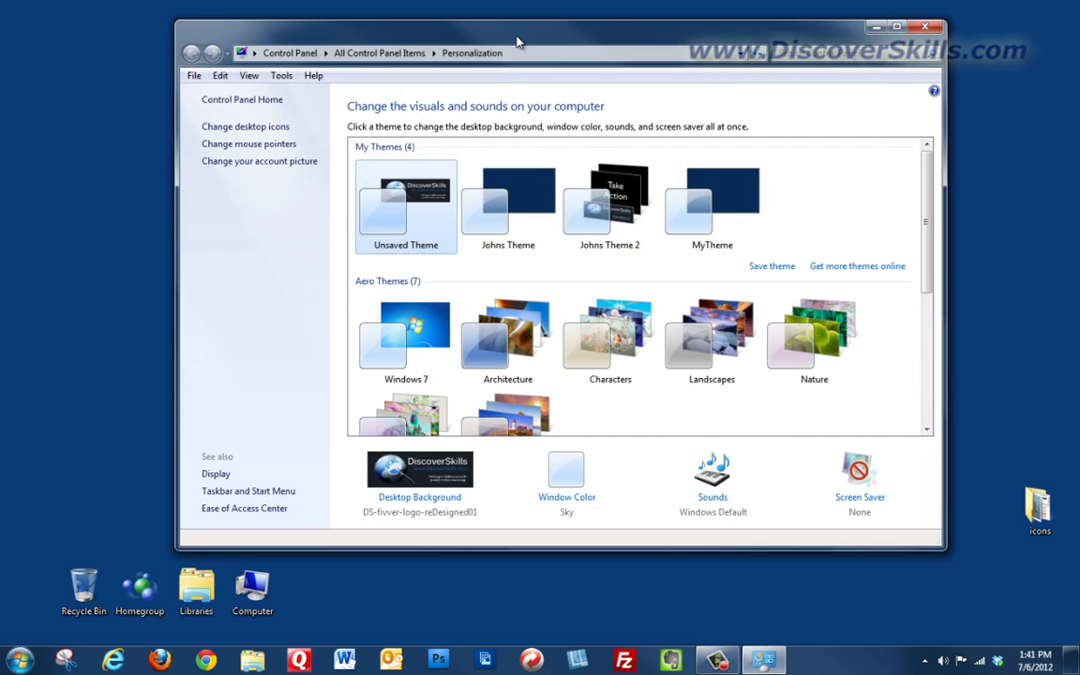
pyautogui.moveTo(517, 41); pyautogui.dragTo(501, 44)
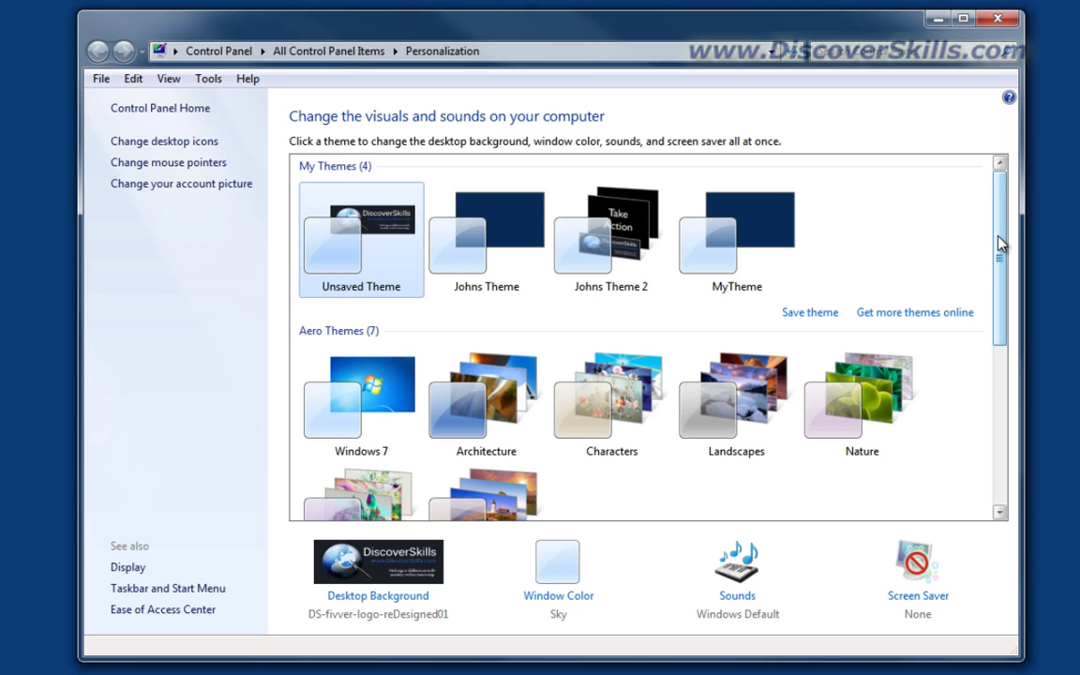
pyautogui.moveTo(1000, 242); pyautogui.dragTo(1027, 231)
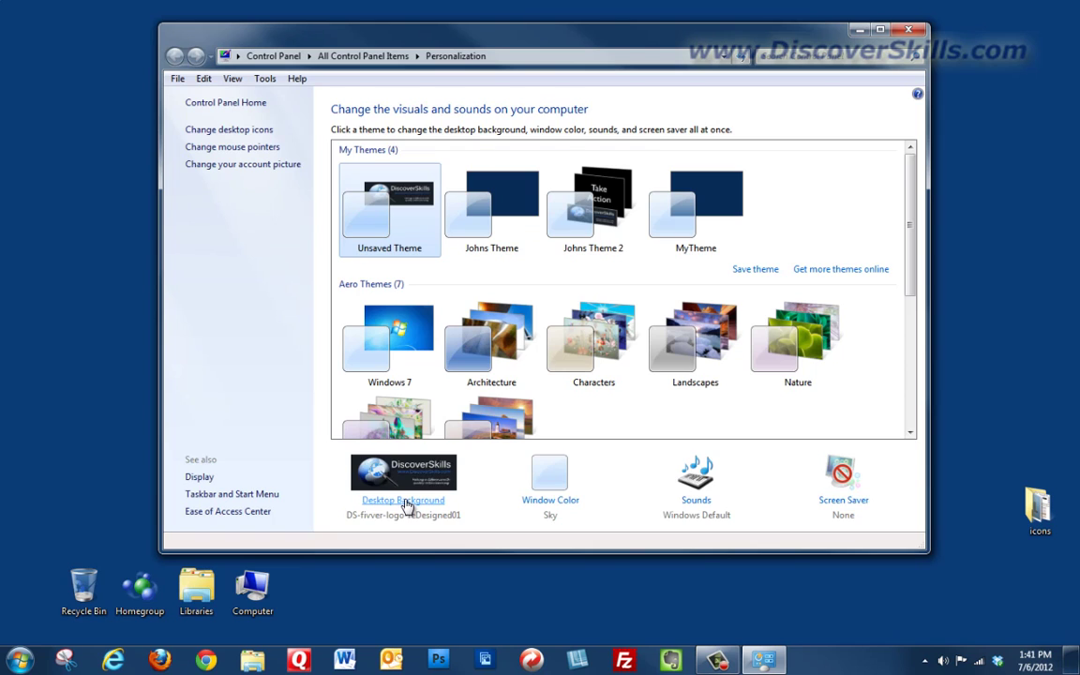
pyautogui.click(405, 501)
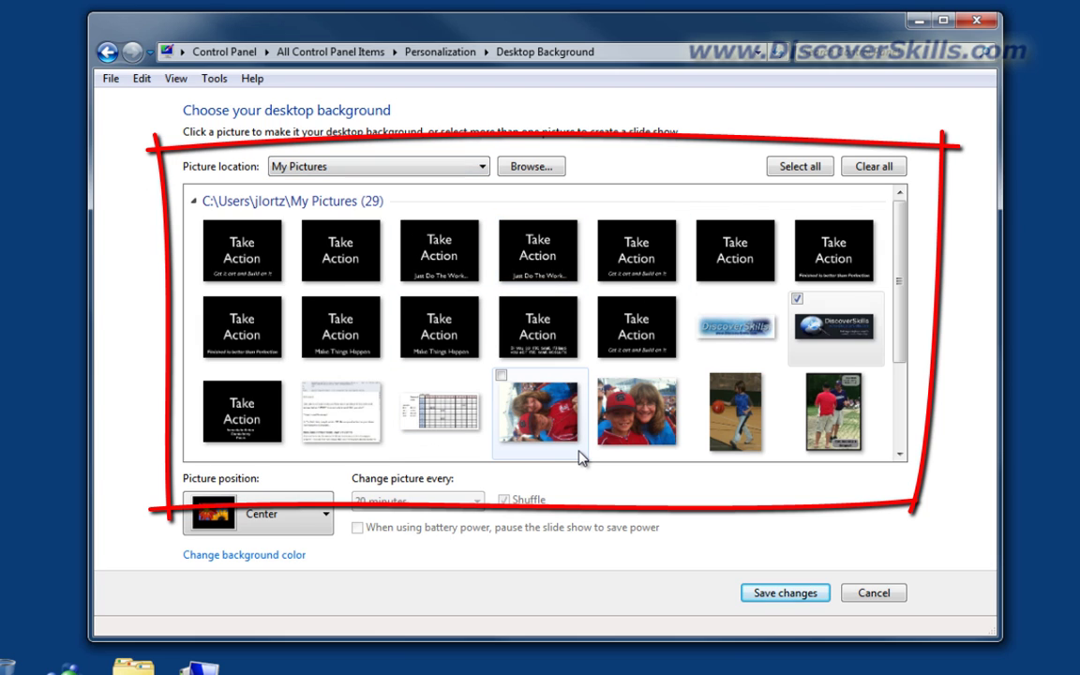
# Set the photo of the boy in the red cap with the woman as desktop background and uncover the desktop to view it.
pyautogui.moveTo(579, 457)
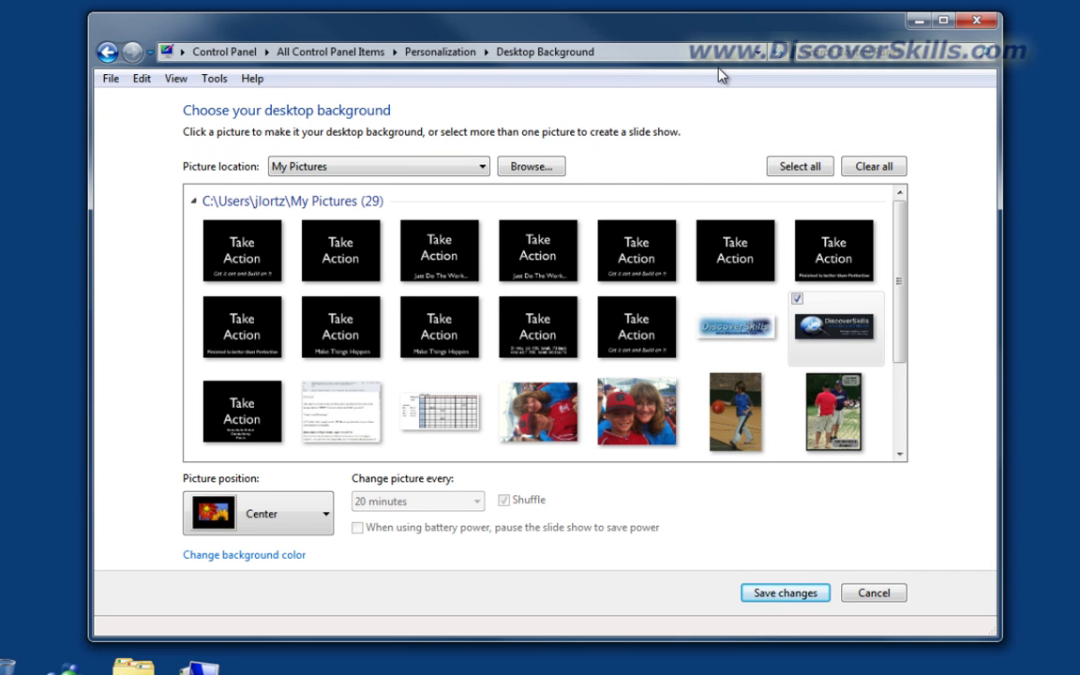
pyautogui.moveTo(663, 31); pyautogui.dragTo(691, 42)
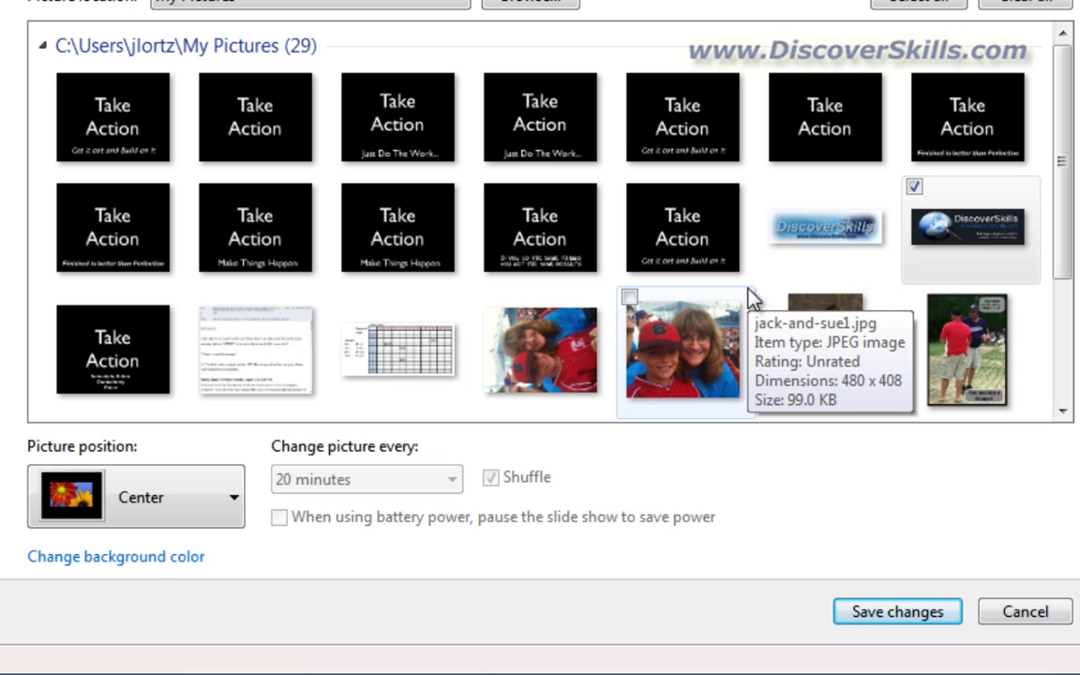
pyautogui.click(677, 330)
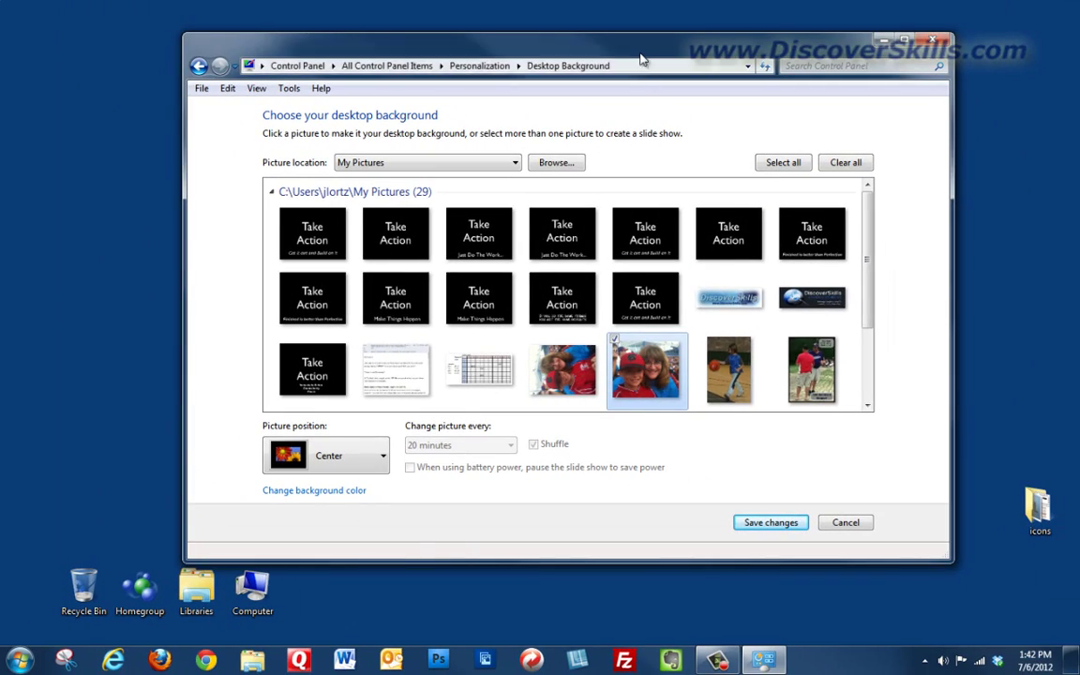
pyautogui.moveTo(642, 59); pyautogui.dragTo(870, 447)
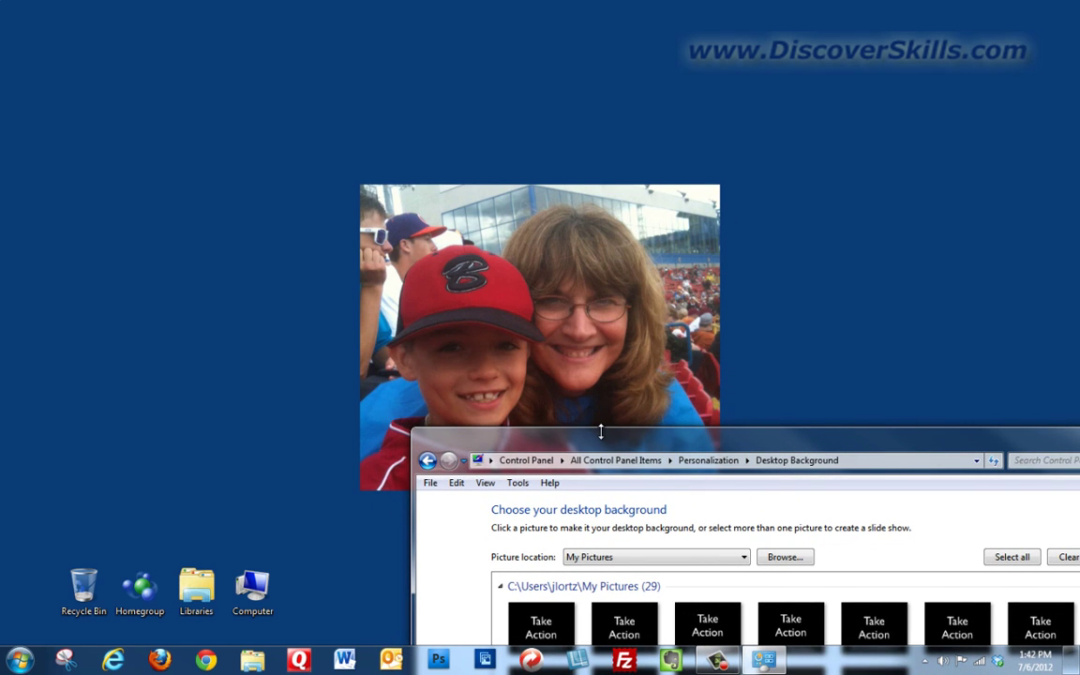
pyautogui.moveTo(624, 449); pyautogui.dragTo(351, 38)
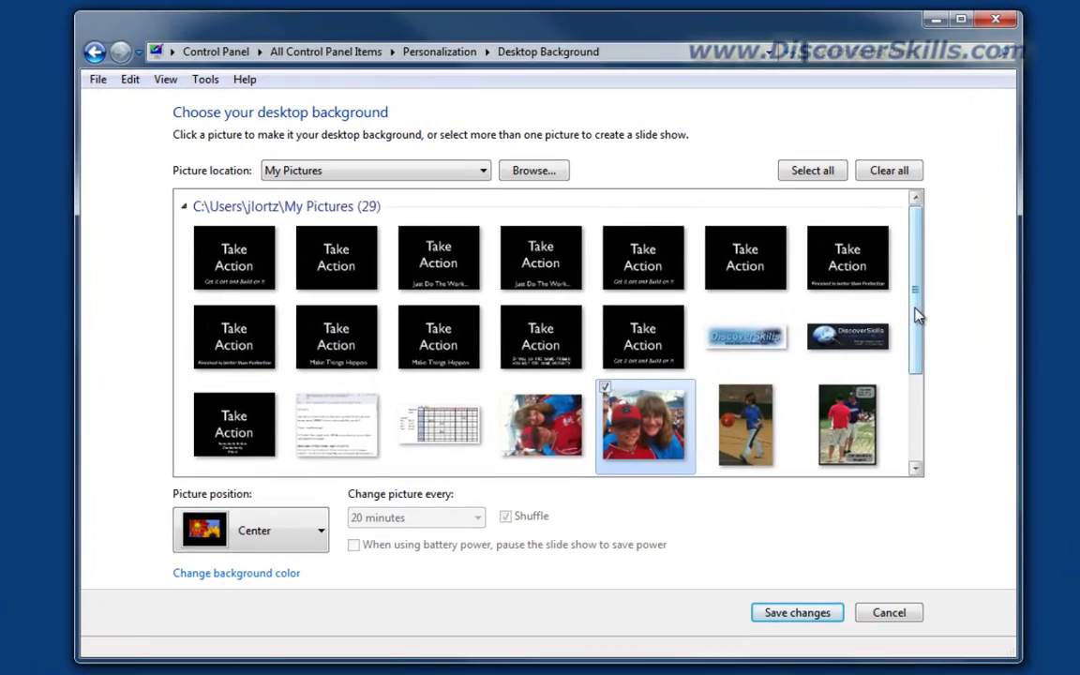
# Set the background picture position to Fill and move the settings window aside to inspect the desktop.
pyautogui.moveTo(889, 282); pyautogui.dragTo(898, 378)
pyautogui.moveTo(927, 433); pyautogui.dragTo(931, 307)
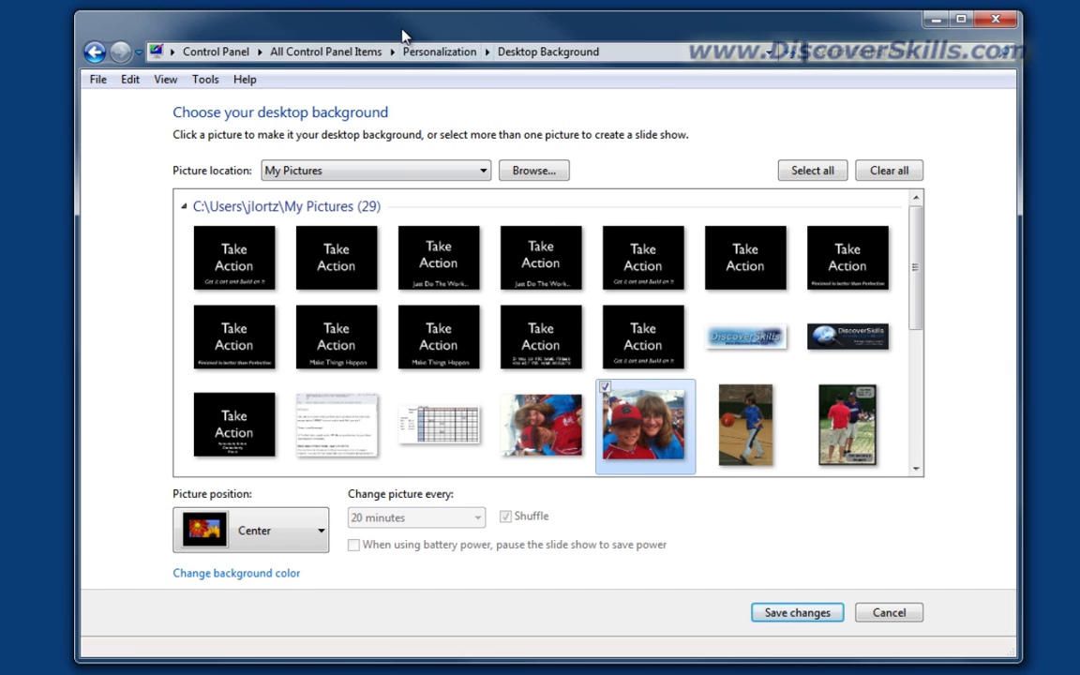
pyautogui.moveTo(403, 34); pyautogui.dragTo(463, 25)
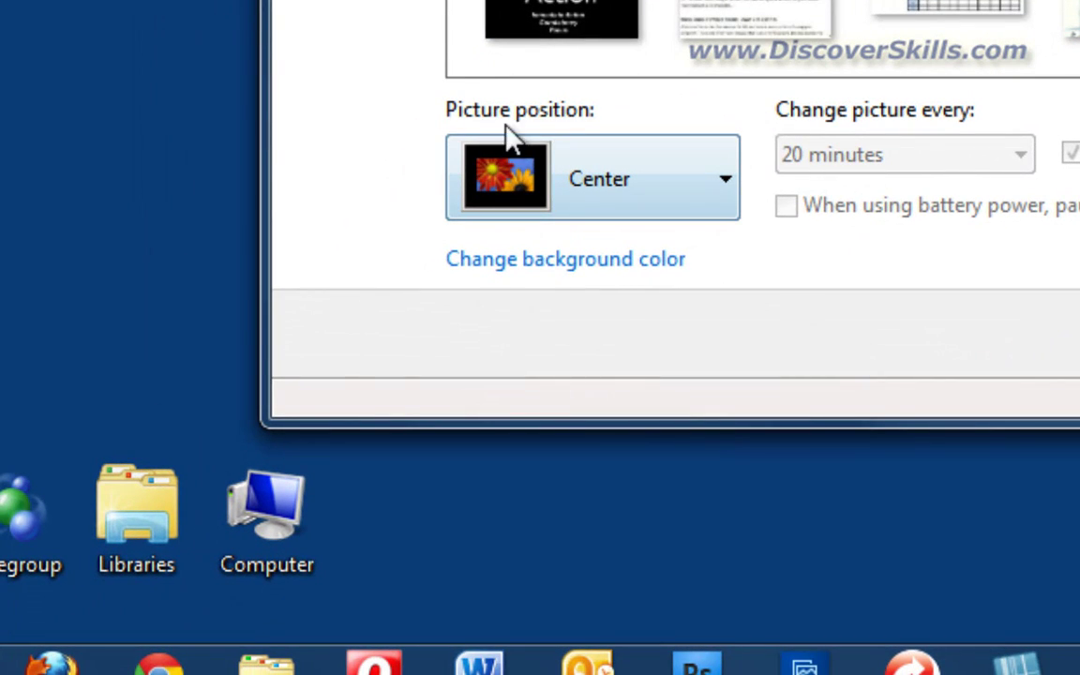
pyautogui.click(727, 183)
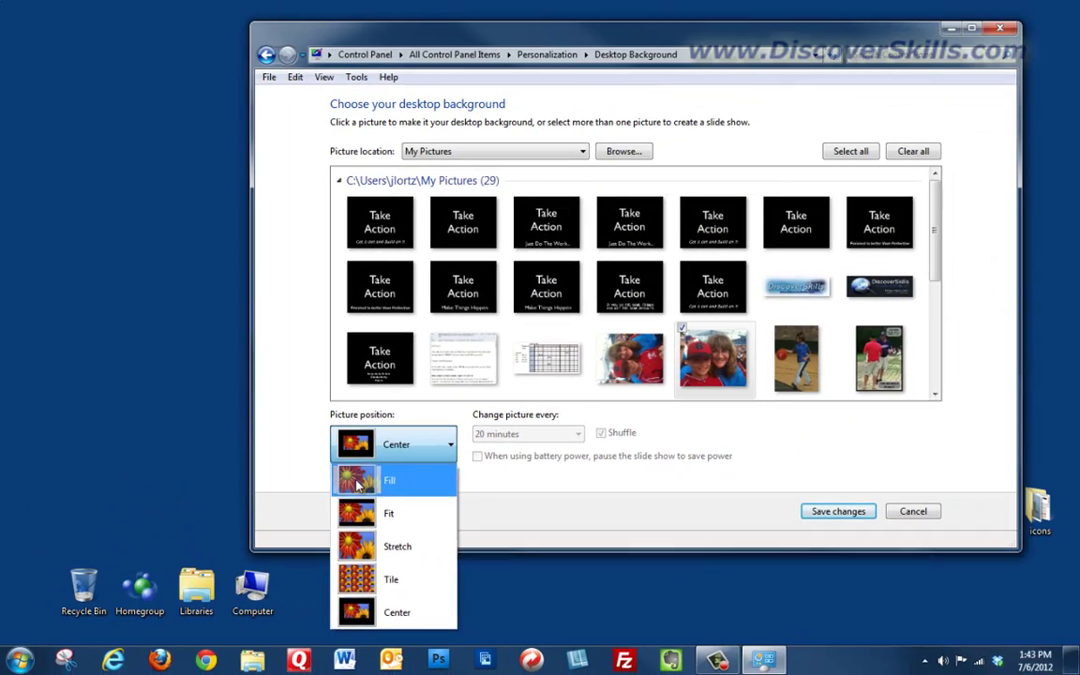
pyautogui.click(494, 296)
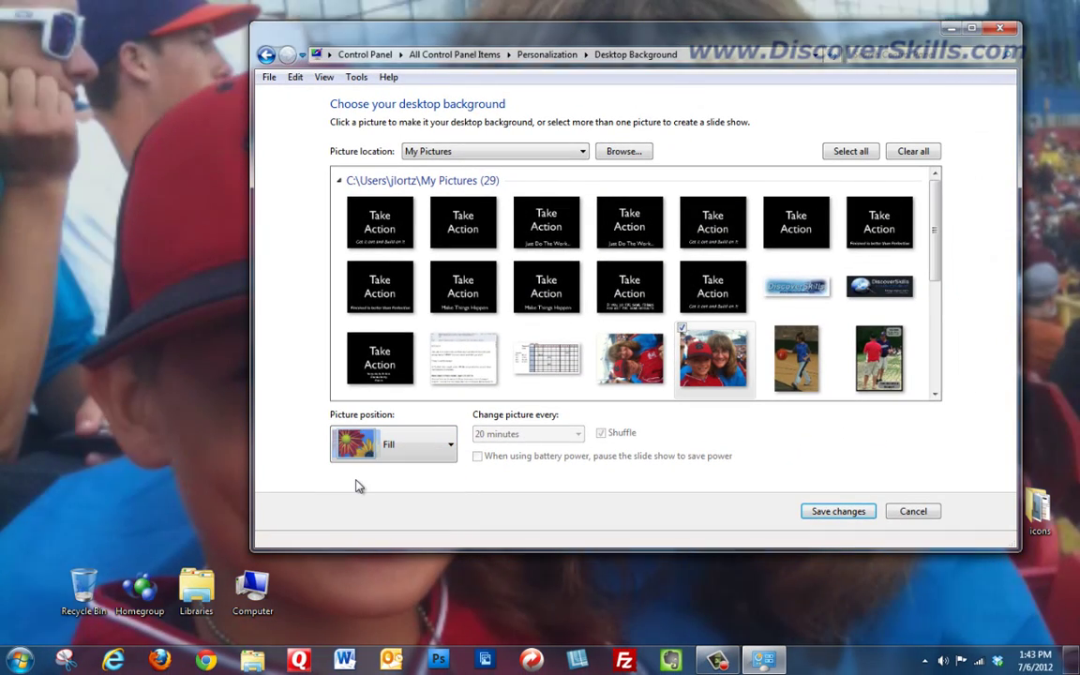
pyautogui.moveTo(494, 74); pyautogui.dragTo(756, 474)
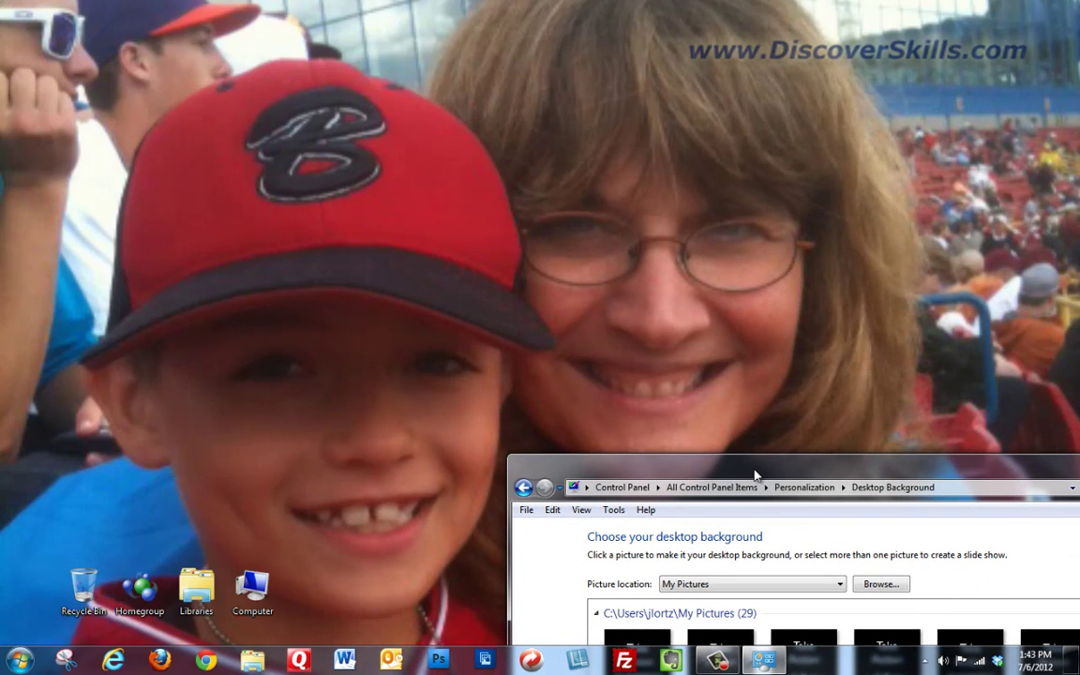
pyautogui.moveTo(755, 475); pyautogui.dragTo(526, 68)
# Set the background picture position to Fit.
pyautogui.click(481, 479)
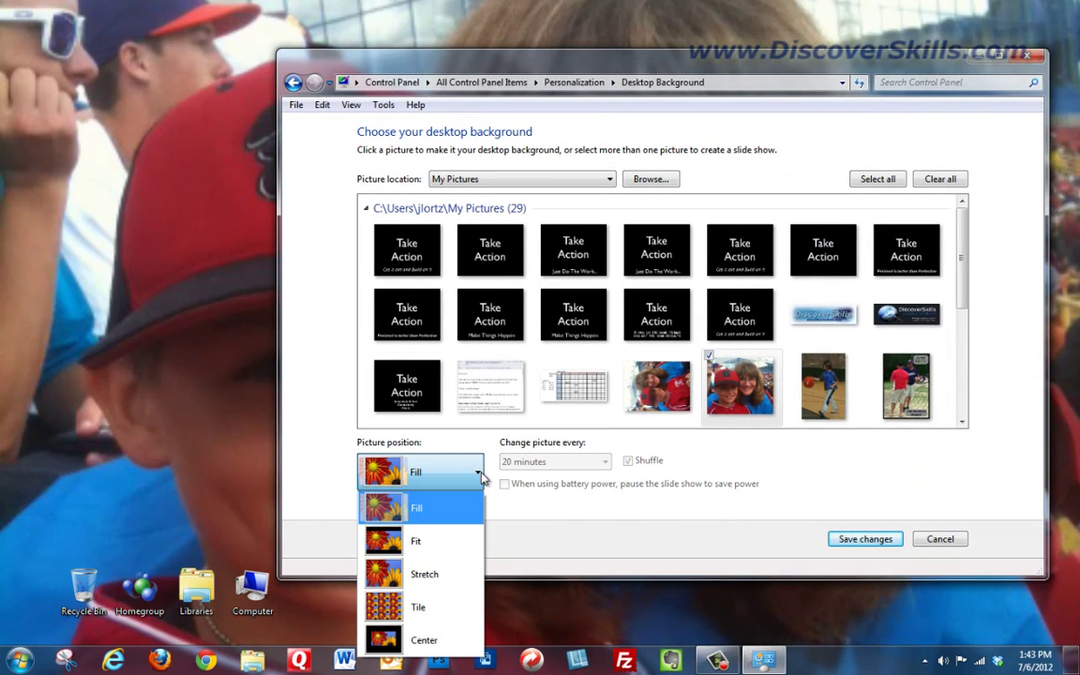
pyautogui.click(447, 551)
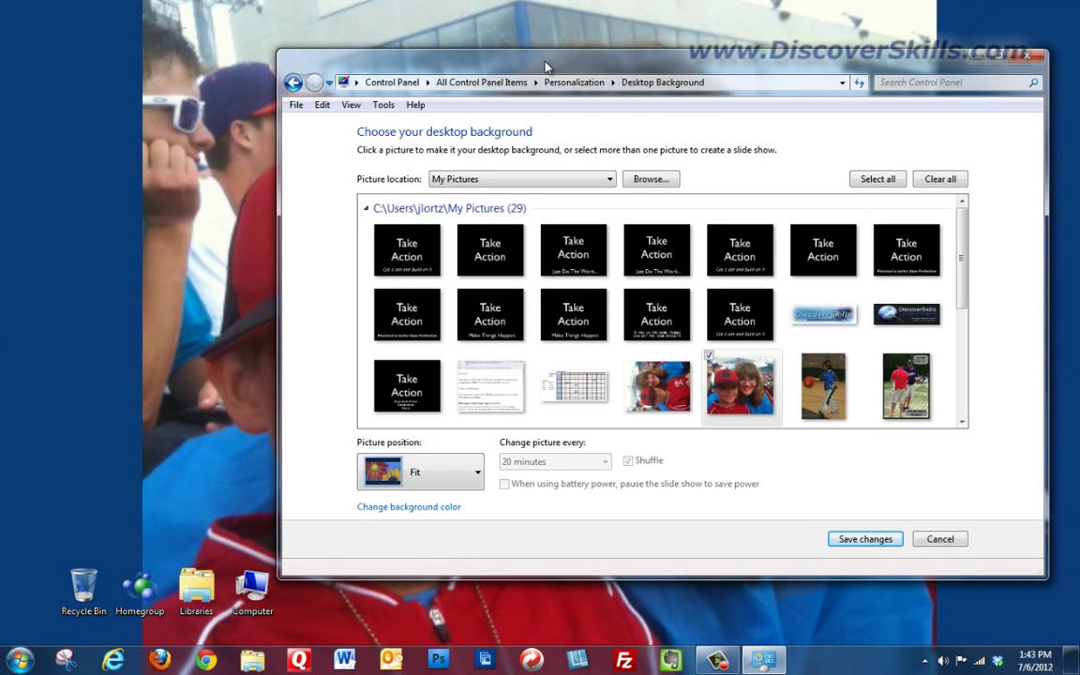
pyautogui.moveTo(547, 67)
pyautogui.mouseDown()
pyautogui.moveTo(553, 93)
pyautogui.moveTo(662, 197)
pyautogui.moveTo(866, 558)
pyautogui.moveTo(755, 423)
pyautogui.moveTo(553, 52)
pyautogui.mouseUp()
# Set the background picture position to Stretch and move the settings window aside to view the whole photo.
pyautogui.click(487, 461)
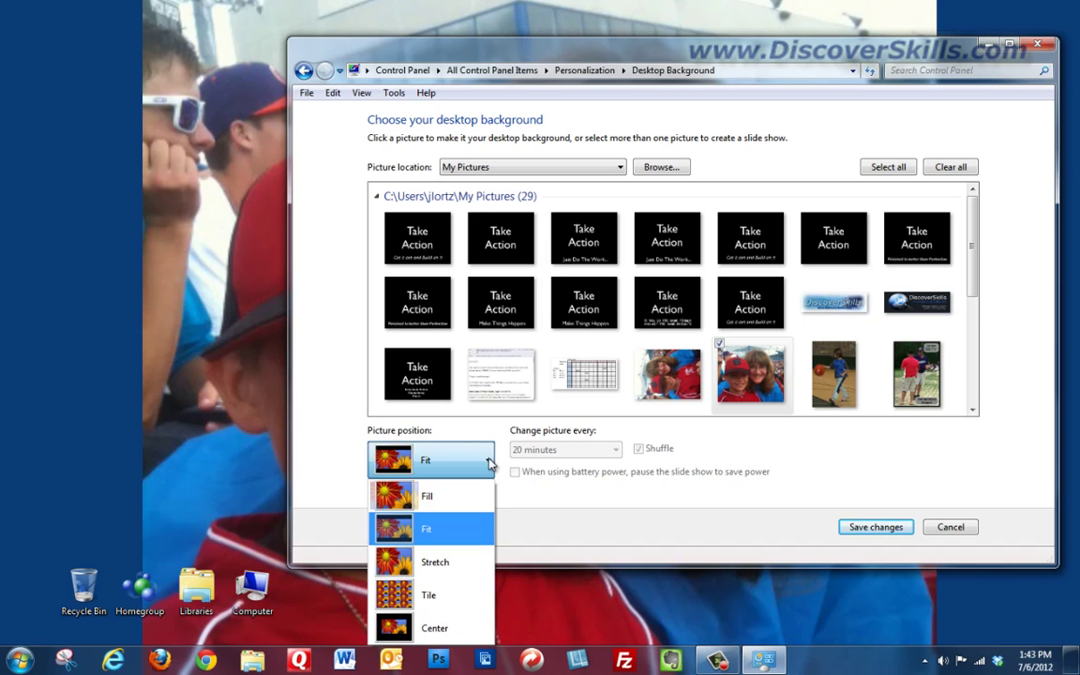
pyautogui.click(464, 567)
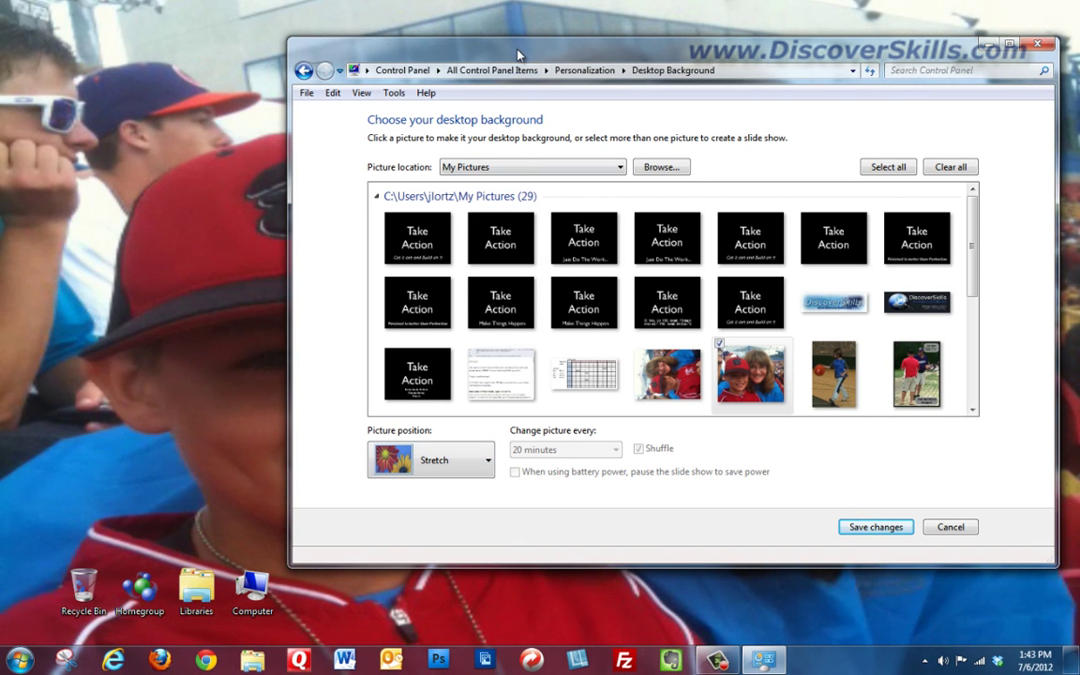
pyautogui.moveTo(523, 60); pyautogui.dragTo(813, 562)
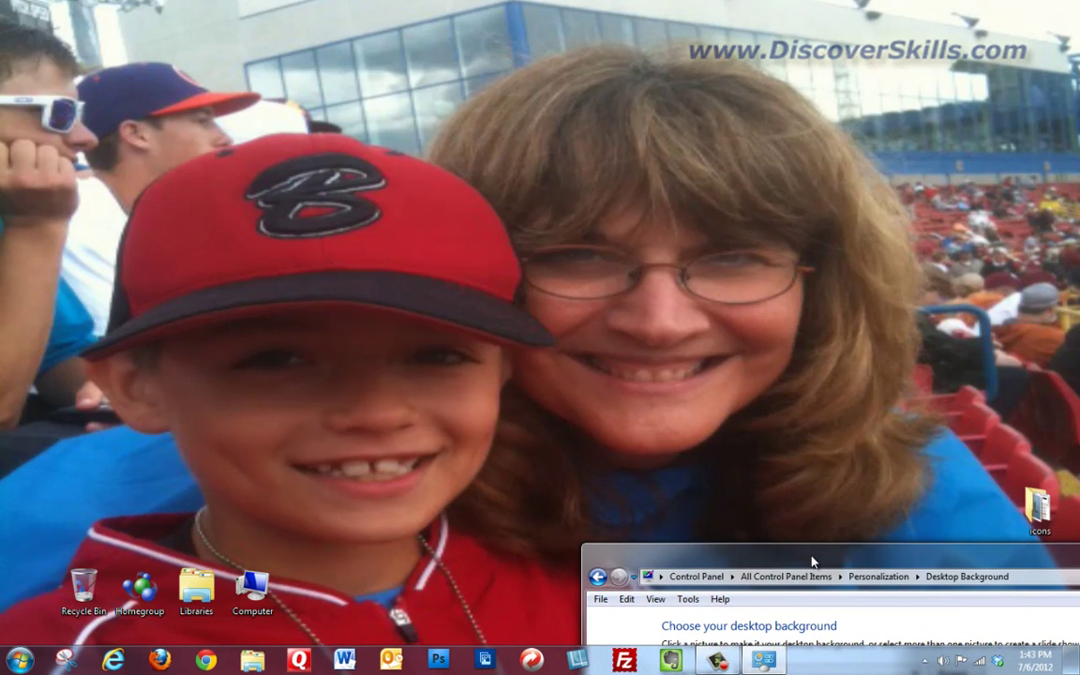
pyautogui.moveTo(813, 561); pyautogui.dragTo(483, 54)
# Set the background picture position to Tile and uncover the desktop to view the repeated photo.
pyautogui.click(394, 464)
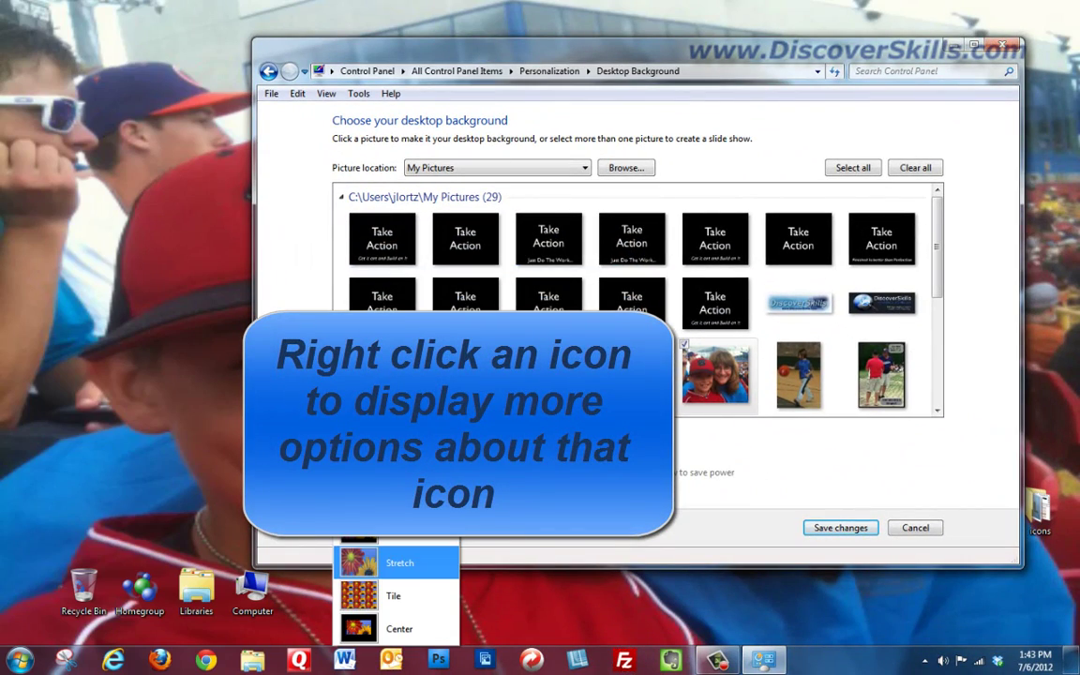
pyautogui.click(398, 597)
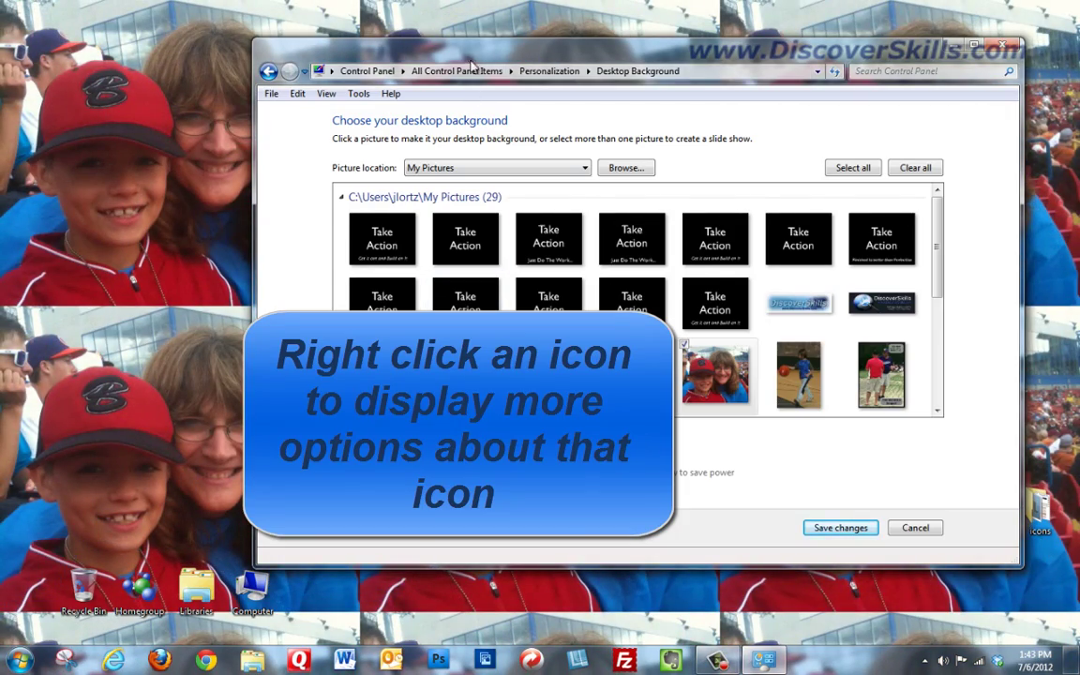
pyautogui.moveTo(474, 64); pyautogui.dragTo(641, 472)
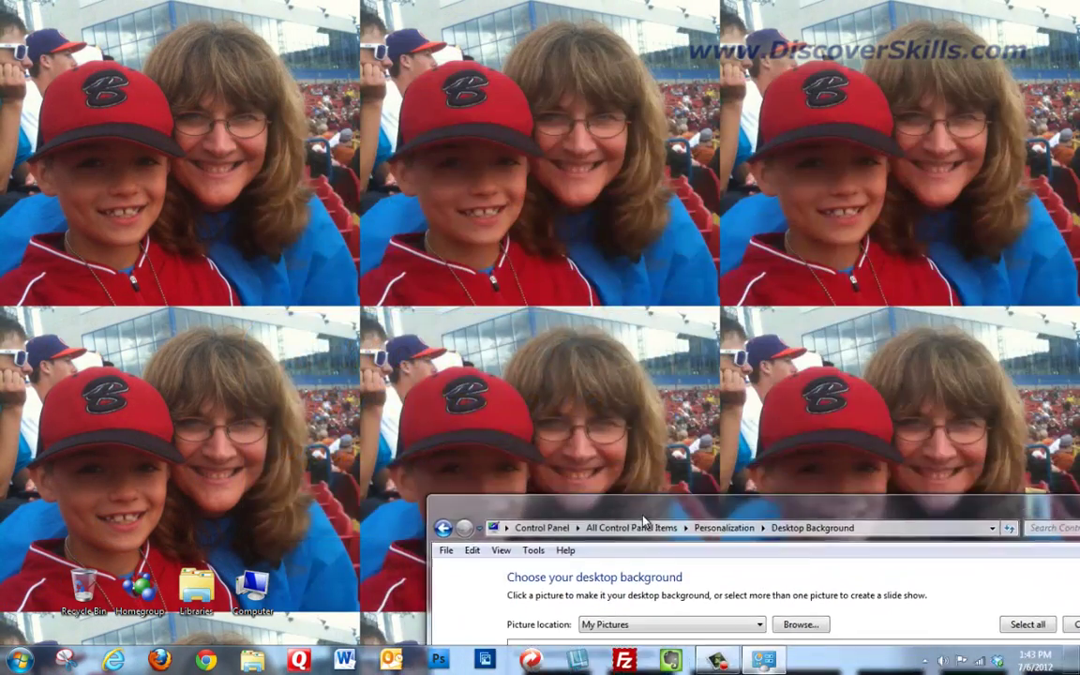
pyautogui.moveTo(645, 523); pyautogui.dragTo(646, 529)
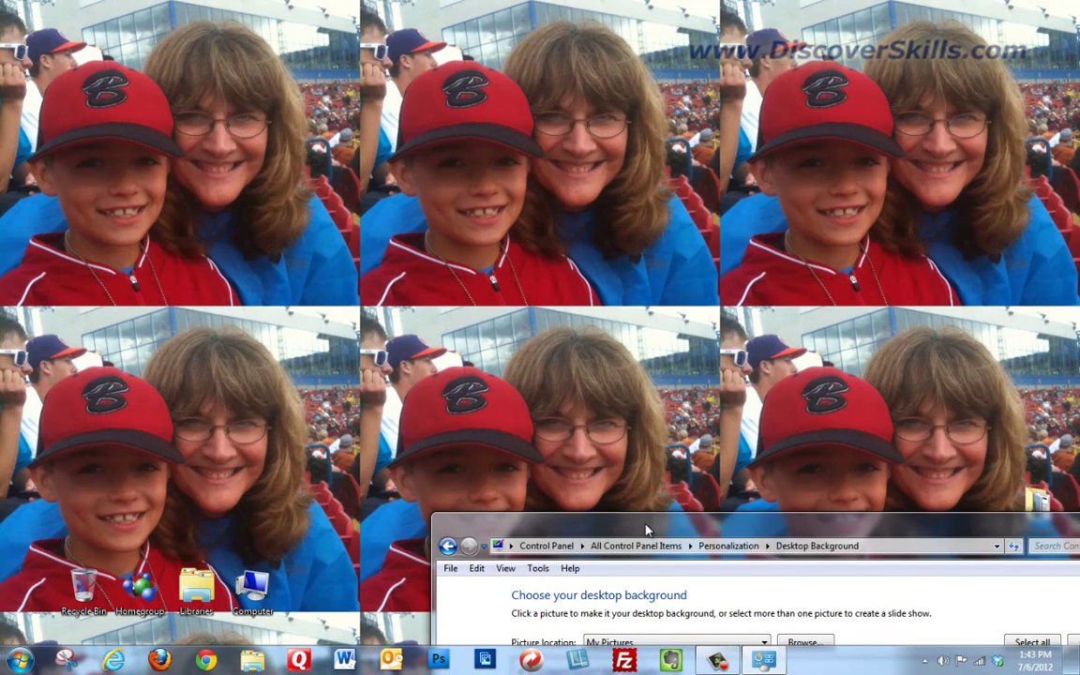
pyautogui.moveTo(646, 531); pyautogui.dragTo(436, 71)
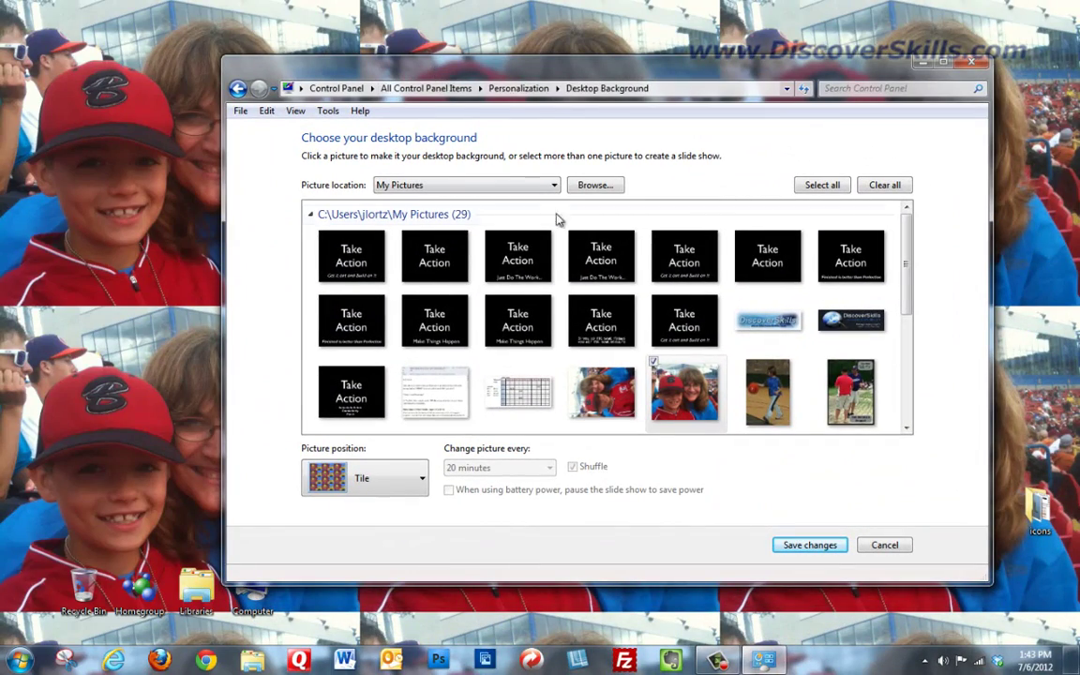
# Set the background picture position to Center.
pyautogui.click(424, 479)
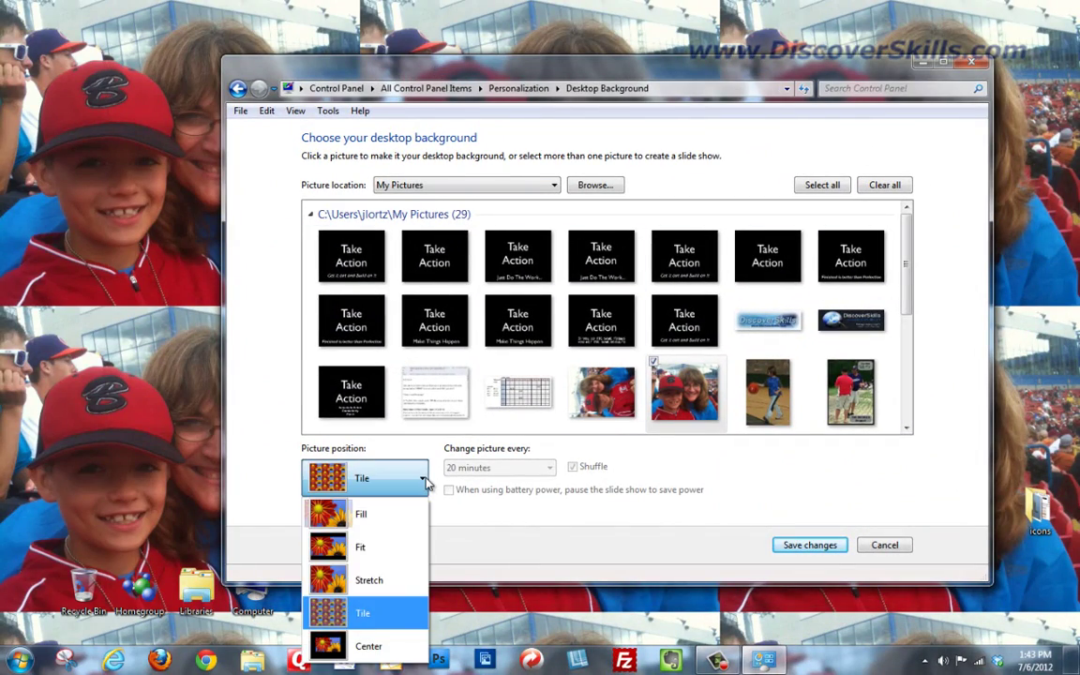
pyautogui.click(367, 646)
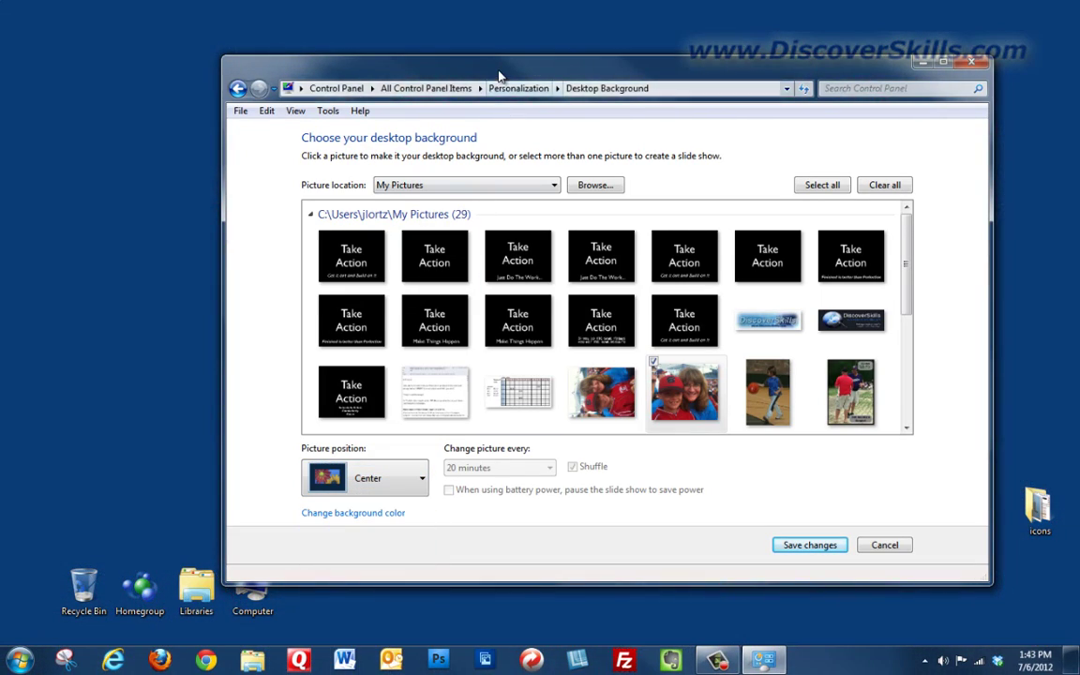
pyautogui.moveTo(500, 75)
pyautogui.mouseDown()
pyautogui.moveTo(548, 163)
pyautogui.moveTo(756, 378)
pyautogui.moveTo(701, 289)
pyautogui.moveTo(519, 67)
pyautogui.mouseUp()
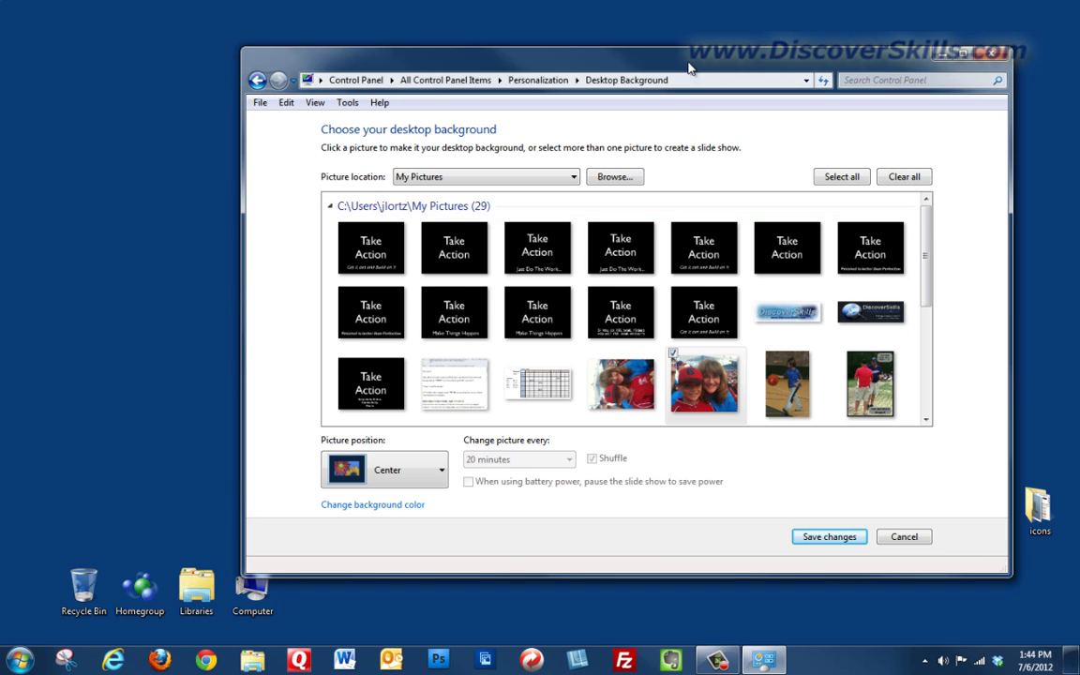
pyautogui.moveTo(624, 58); pyautogui.dragTo(650, 61)
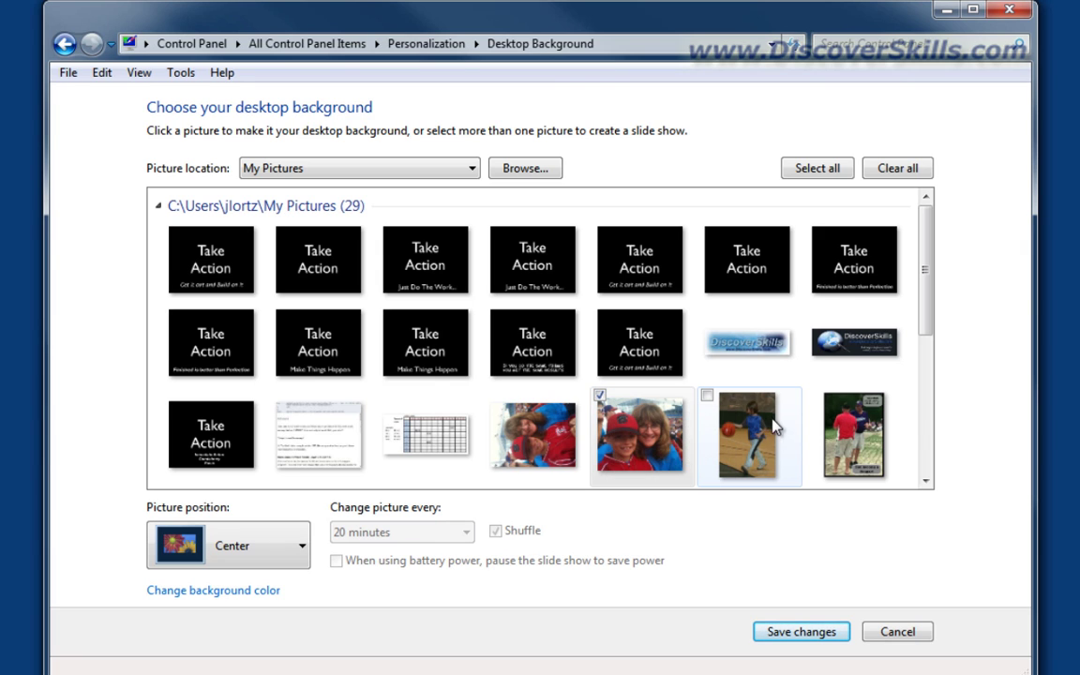
# Add the basketball photo, the dark DiscoverSkills logo and the Take Action picture without a subtitle to the background slide show selection.
pyautogui.click(708, 397)
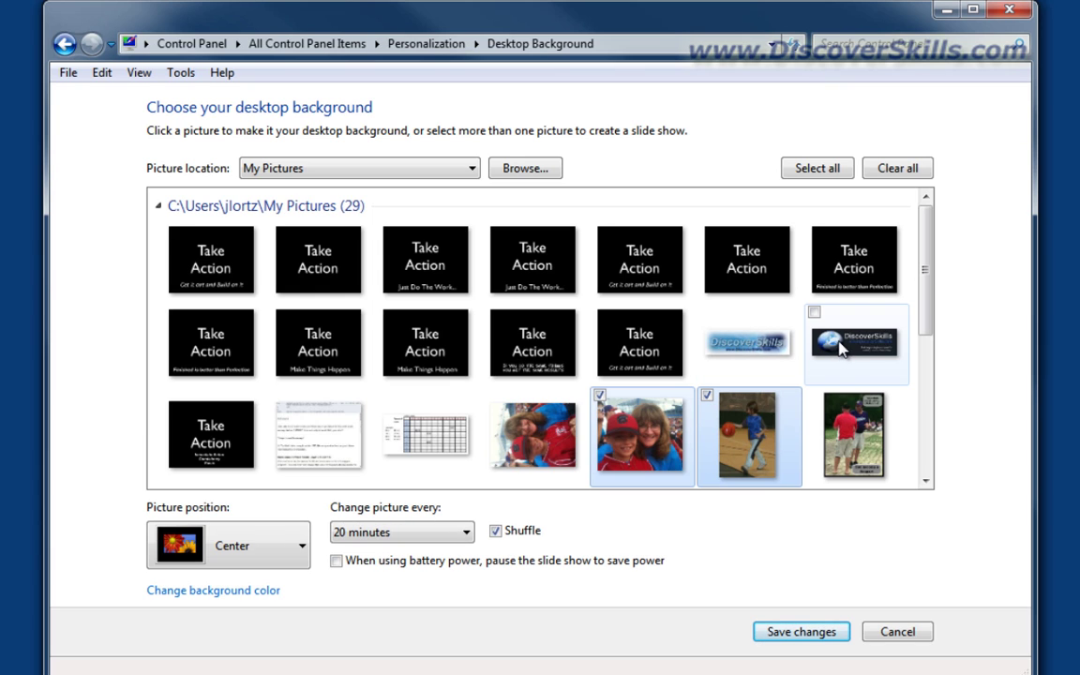
pyautogui.click(814, 314)
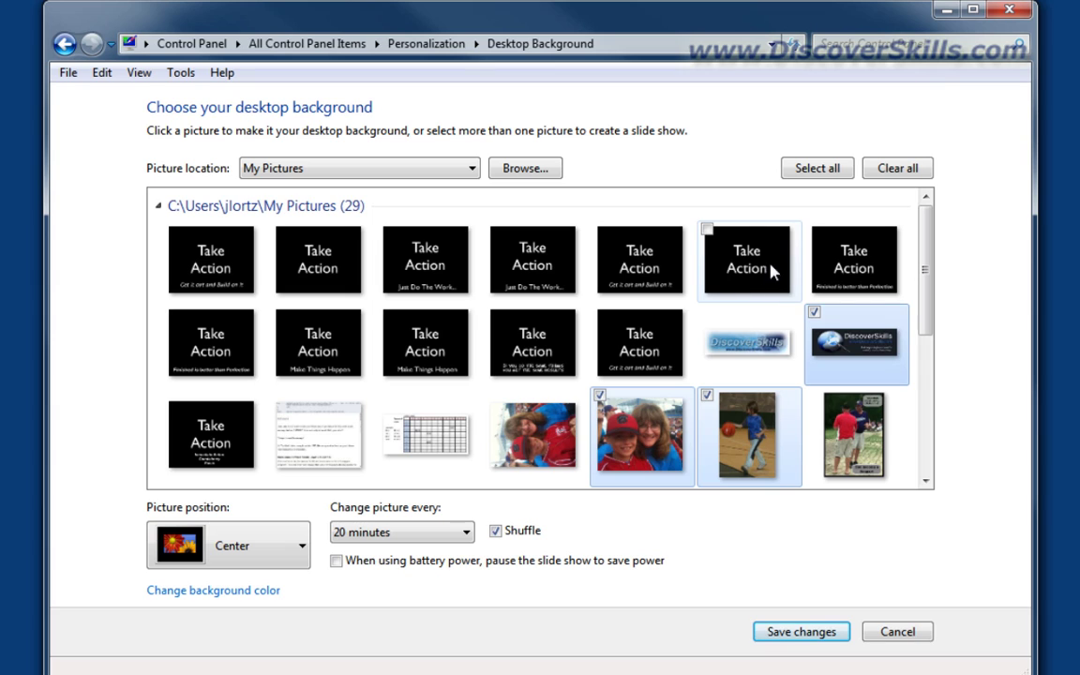
pyautogui.click(708, 231)
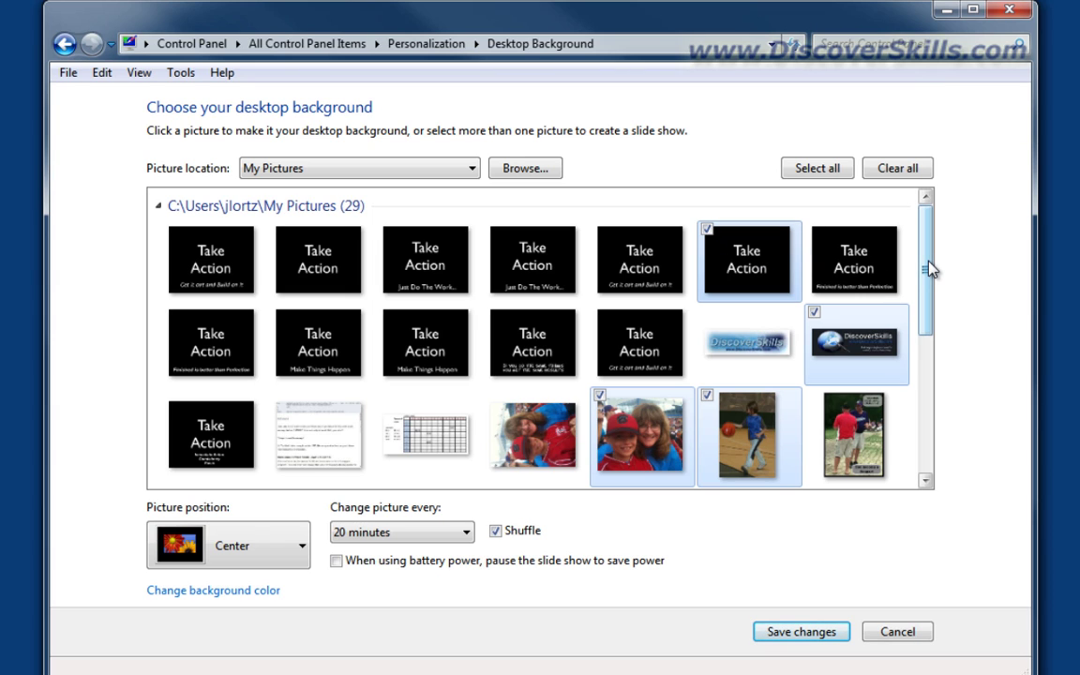
pyautogui.moveTo(931, 270)
pyautogui.mouseDown()
pyautogui.moveTo(947, 394)
pyautogui.moveTo(930, 253)
pyautogui.mouseUp()
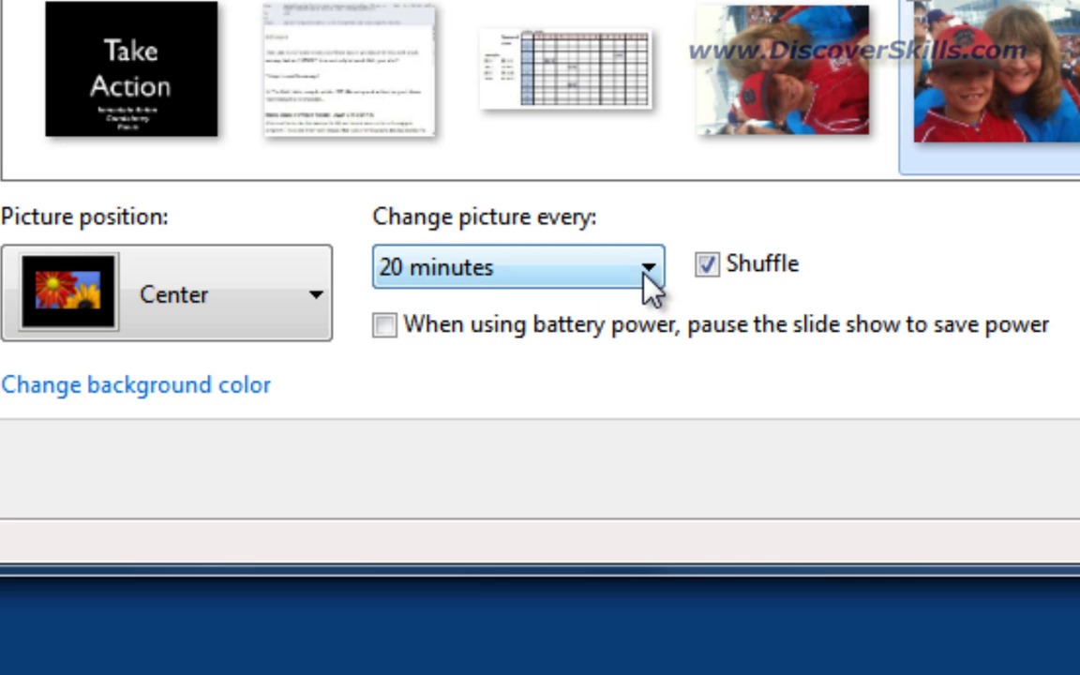
# Set the slide show to change pictures every 10 seconds and move the settings window aside to watch the desktop.
pyautogui.click(648, 269)
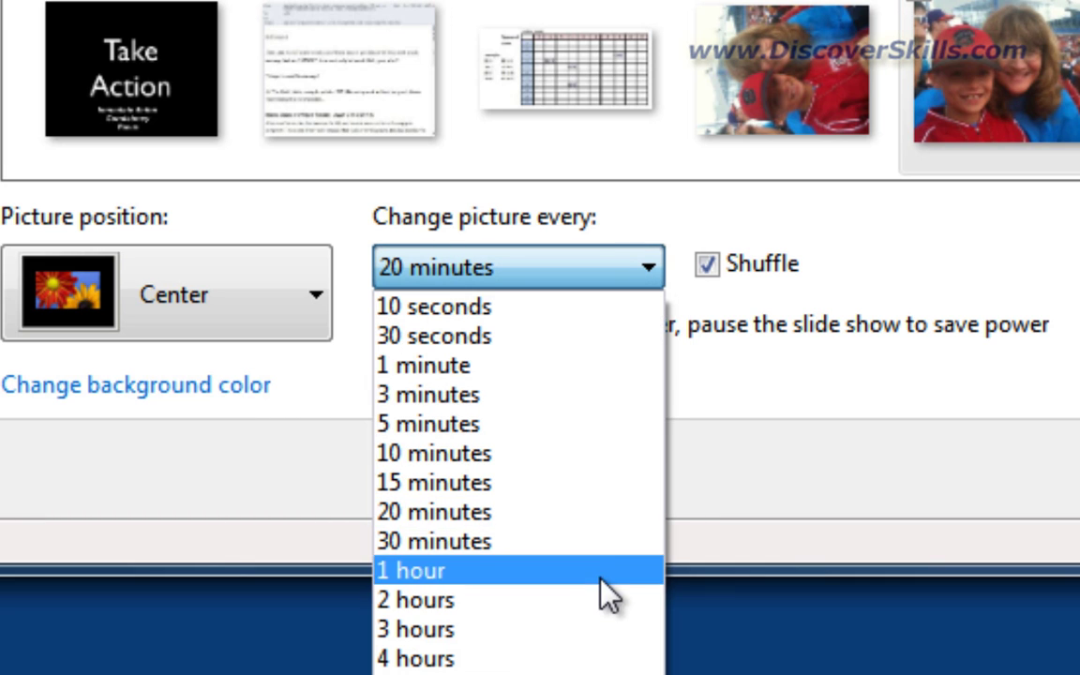
pyautogui.click(462, 310)
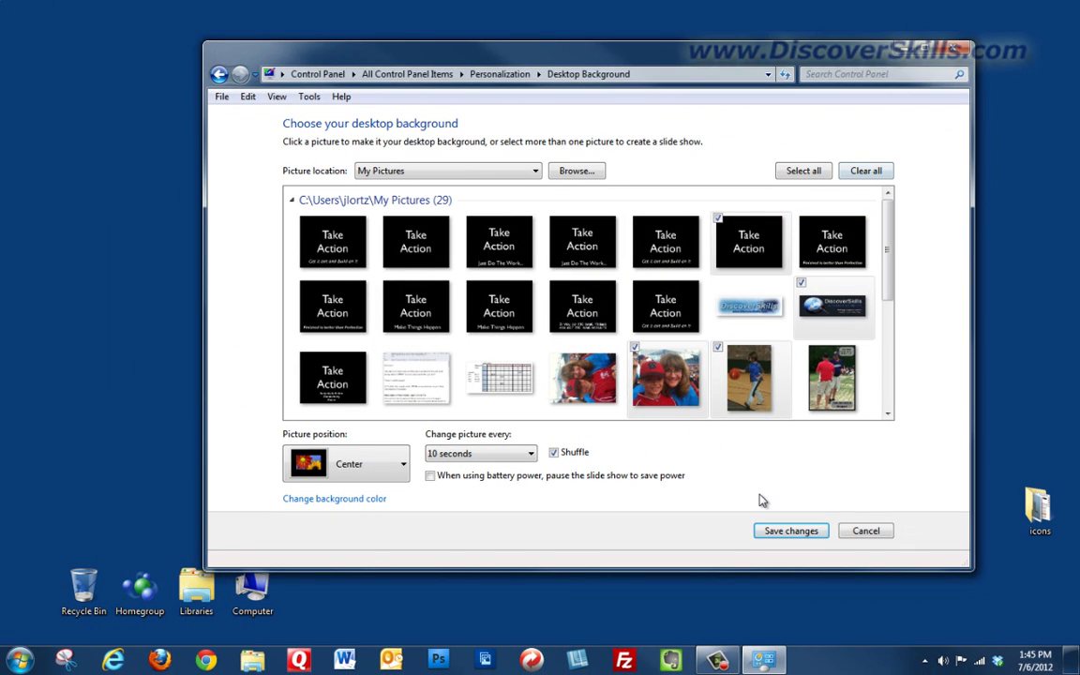
pyautogui.moveTo(573, 78); pyautogui.dragTo(874, 555)
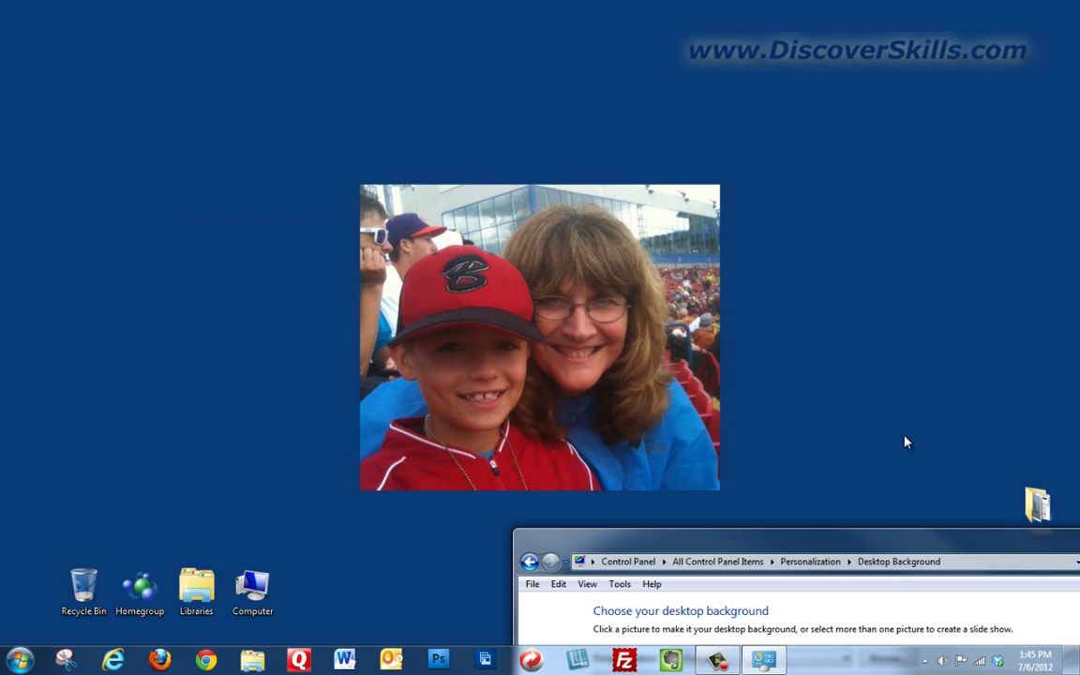
# Bring the settings window back into view and set the slide show to change pictures every 20 minutes.
pyautogui.moveTo(943, 537); pyautogui.dragTo(658, 49)
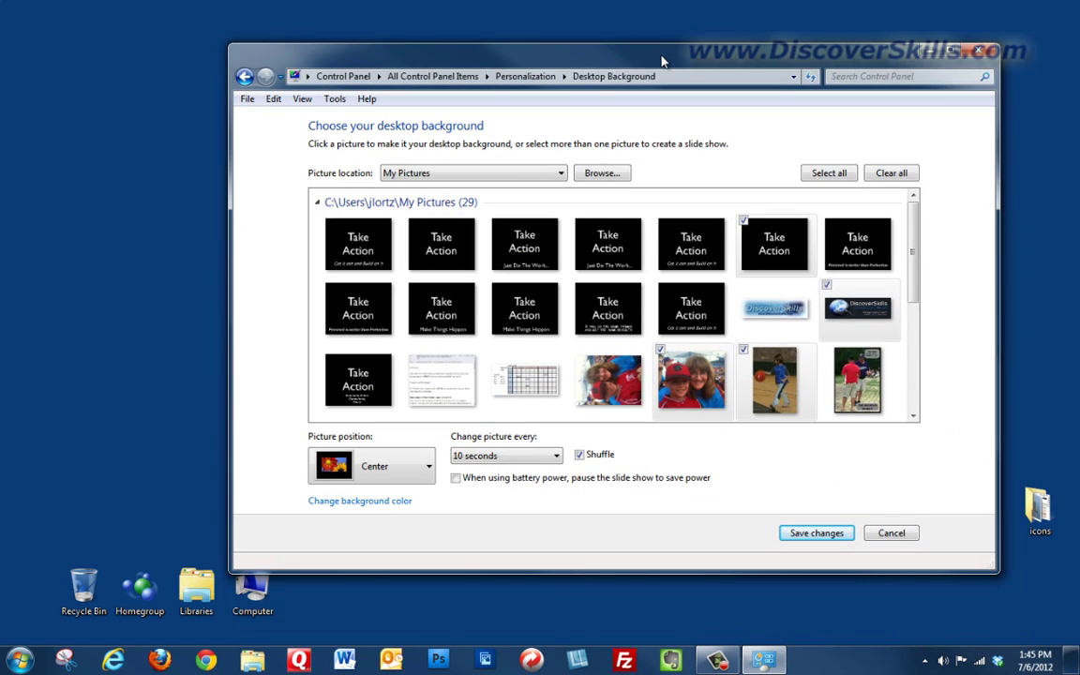
pyautogui.click(557, 456)
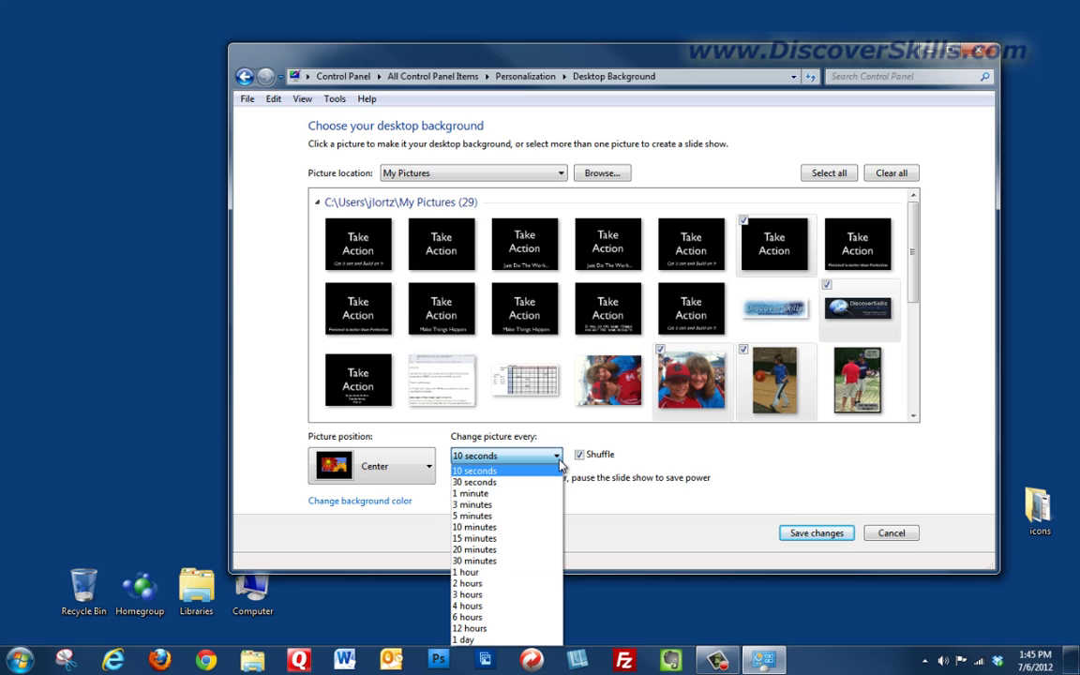
pyautogui.click(505, 552)
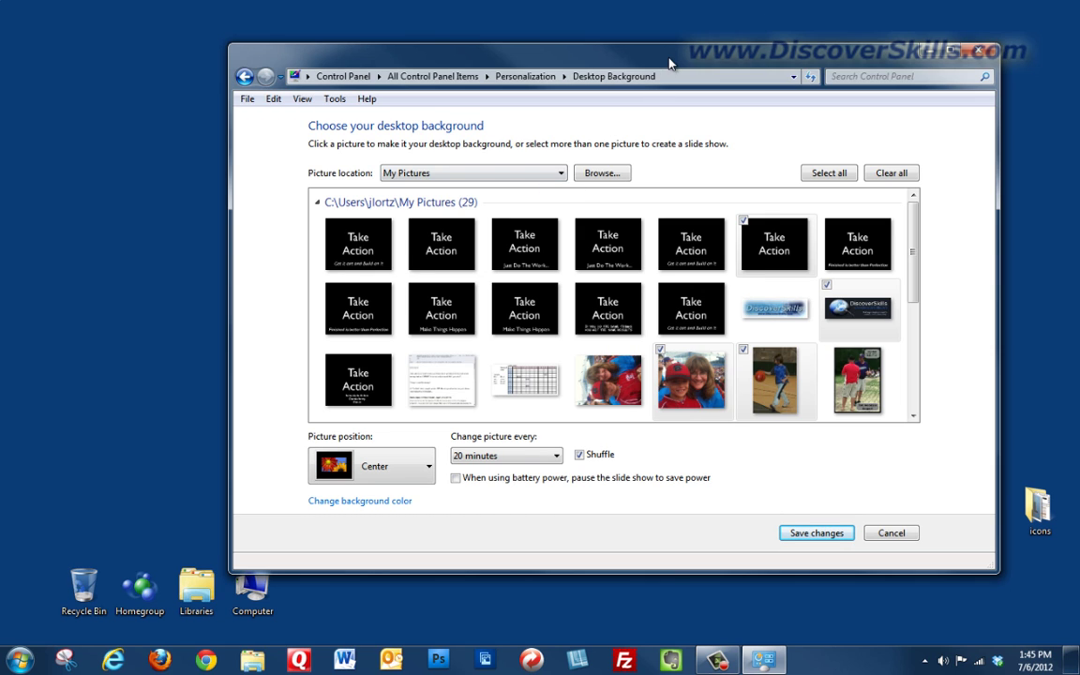
pyautogui.moveTo(670, 63)
pyautogui.mouseDown()
pyautogui.moveTo(653, 52)
pyautogui.moveTo(671, 59)
pyautogui.mouseUp()
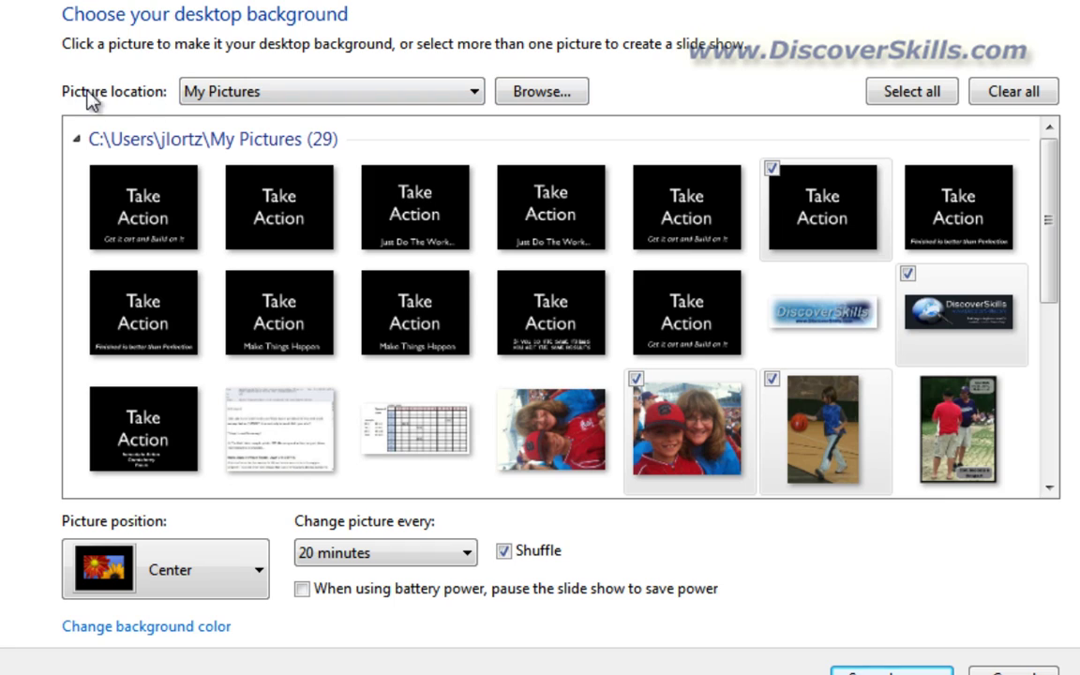
# Switch the picture location to Windows Desktop Backgrounds and from there to Pictures Library to compare the pictures offered.
pyautogui.click(476, 91)
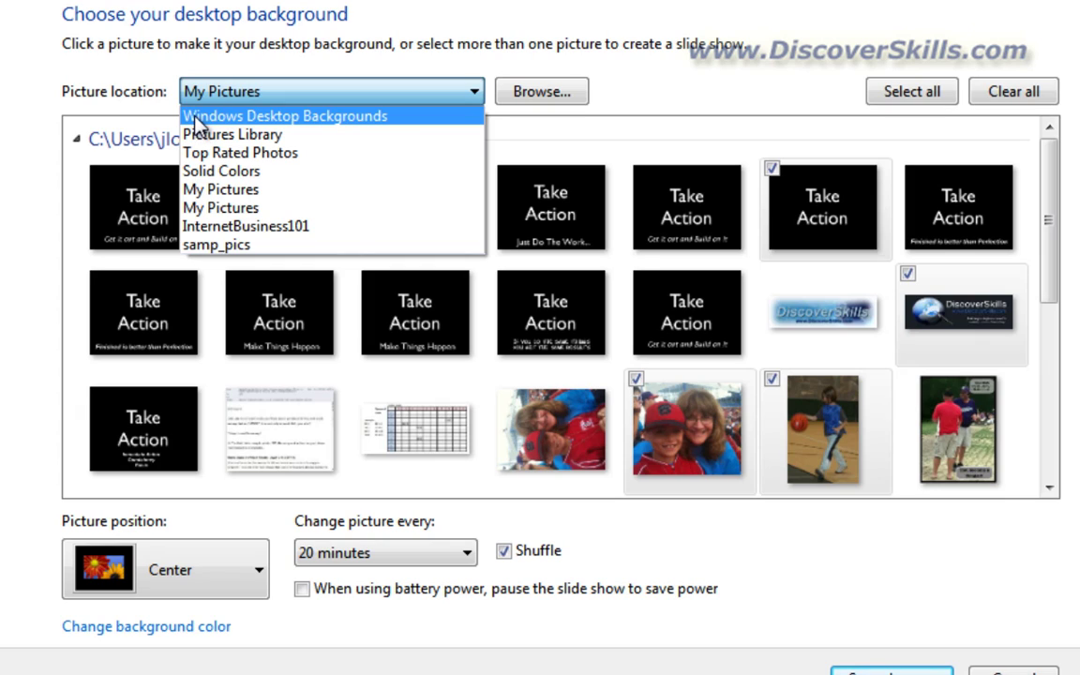
pyautogui.click(424, 125)
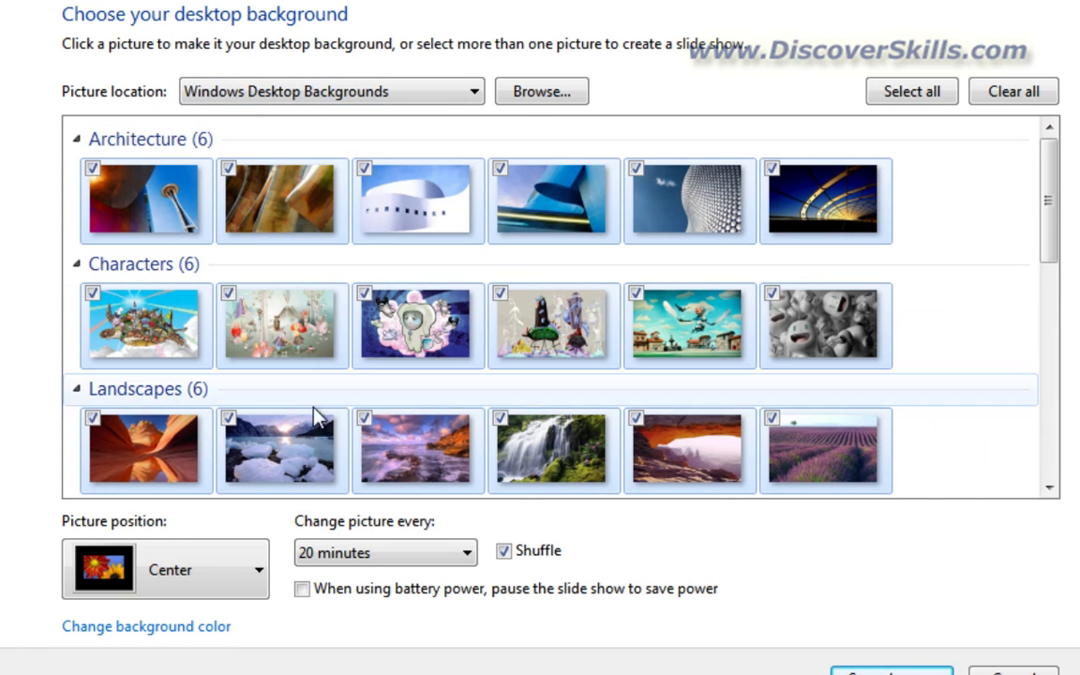
pyautogui.moveTo(1052, 197); pyautogui.dragTo(1075, 185)
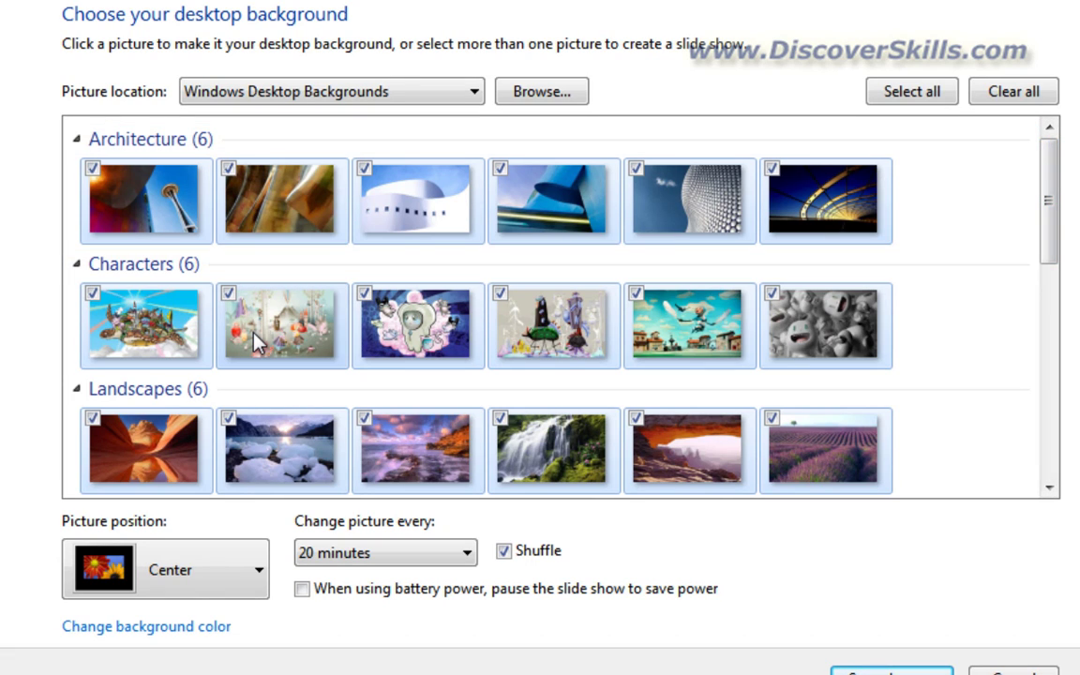
pyautogui.press('Down')
pyautogui.moveTo(1051, 241); pyautogui.dragTo(1073, 202)
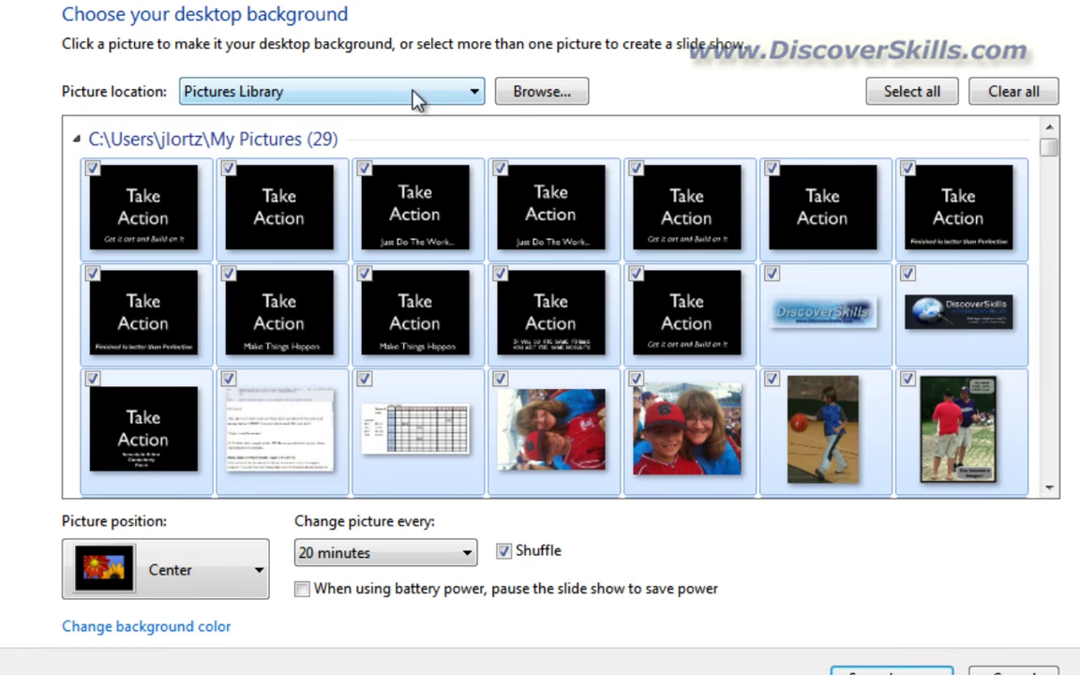
# Return the picture location to Windows Desktop Backgrounds and clear the selection of all its pictures.
pyautogui.click(366, 90)
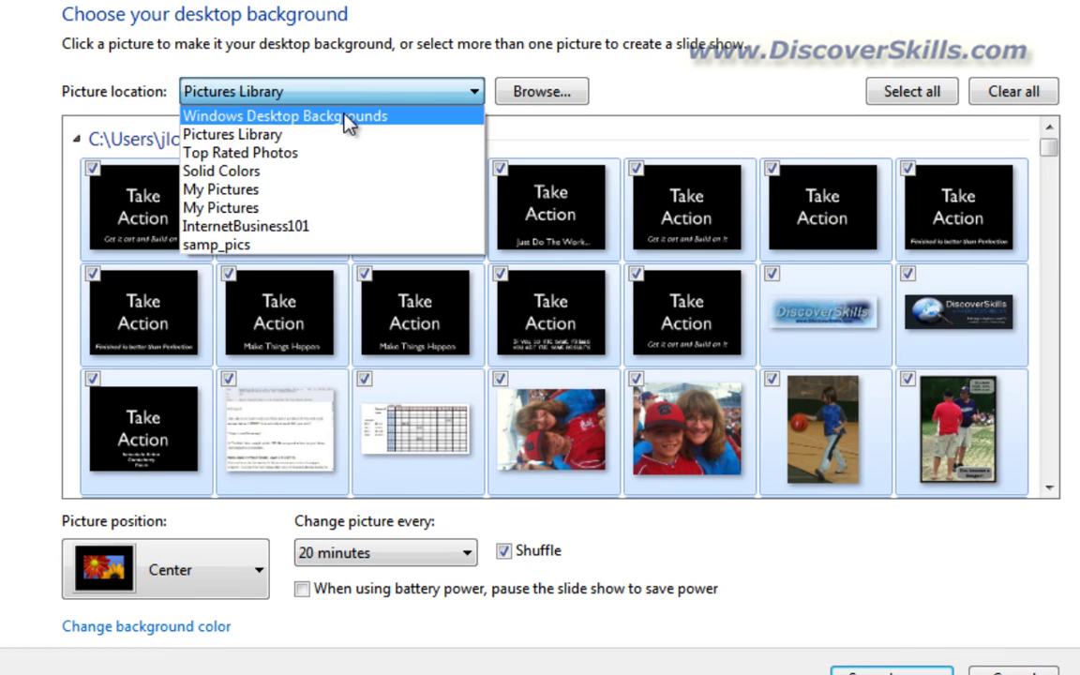
pyautogui.click(349, 117)
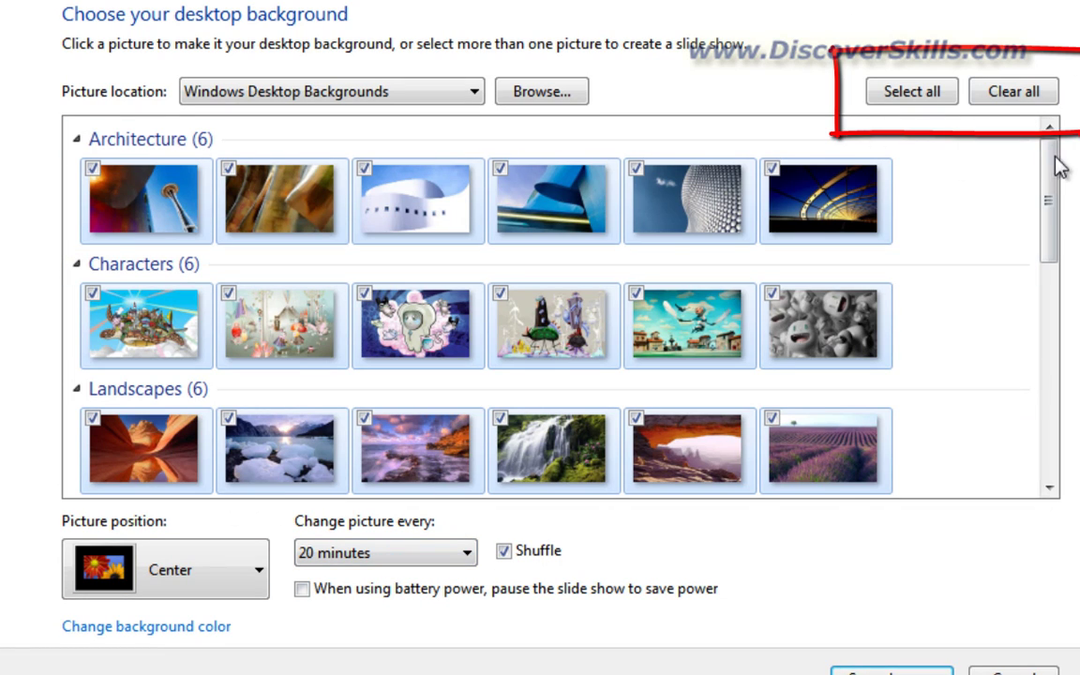
pyautogui.click(1015, 92)
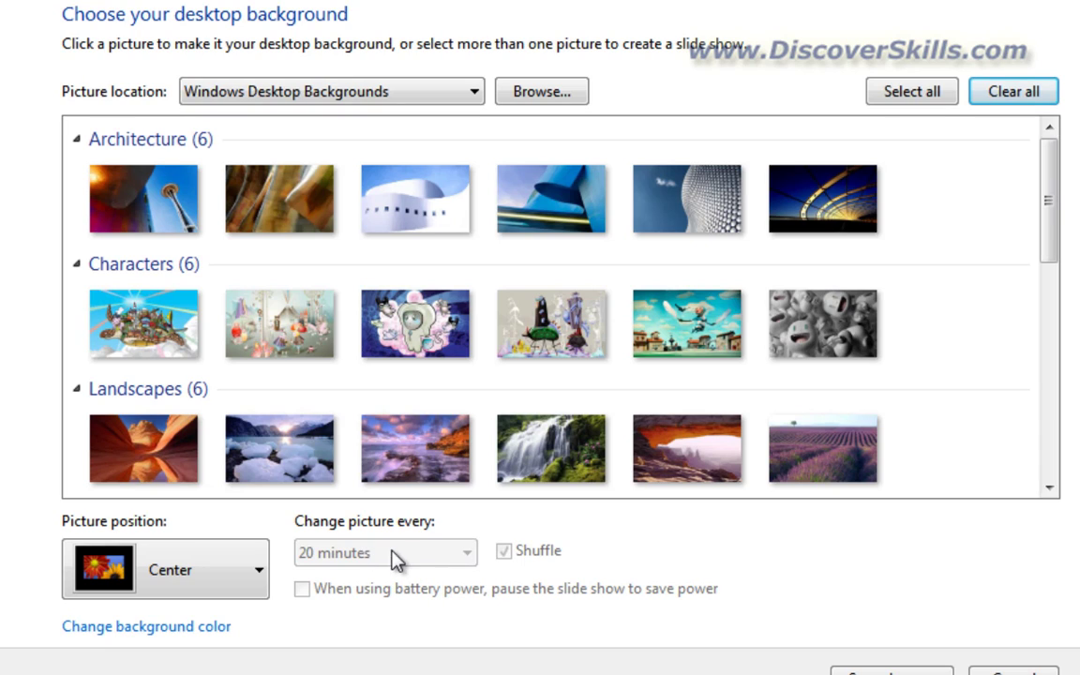
# Select the first five Landscapes pictures for the slide show, leaving out the lavender field.
pyautogui.click(284, 448)
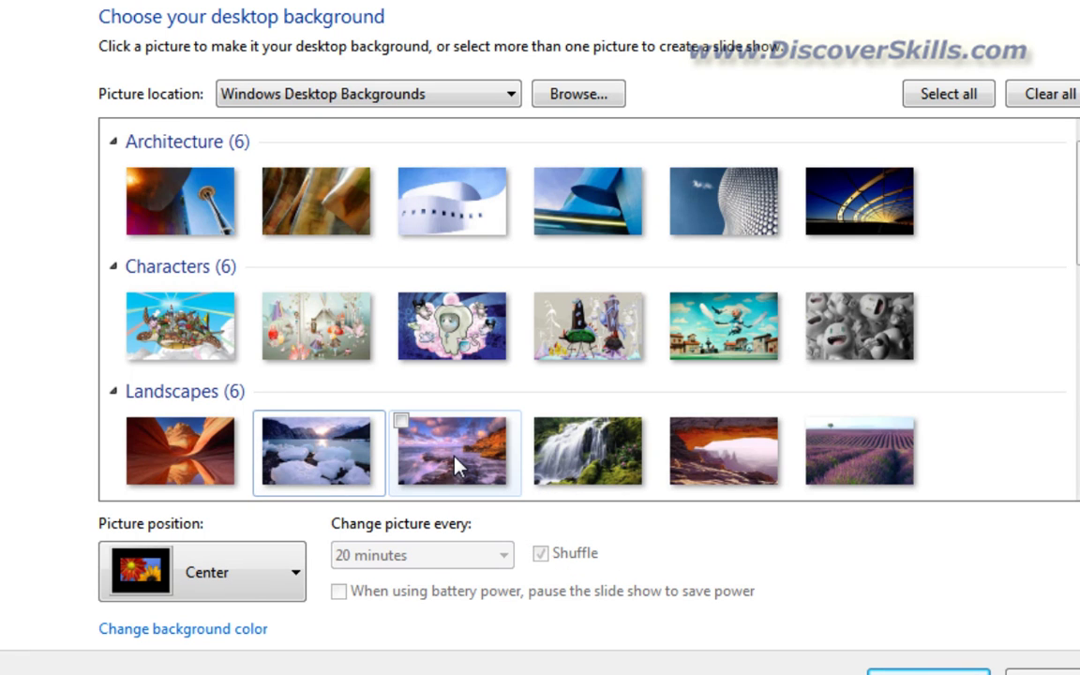
pyautogui.click(455, 464)
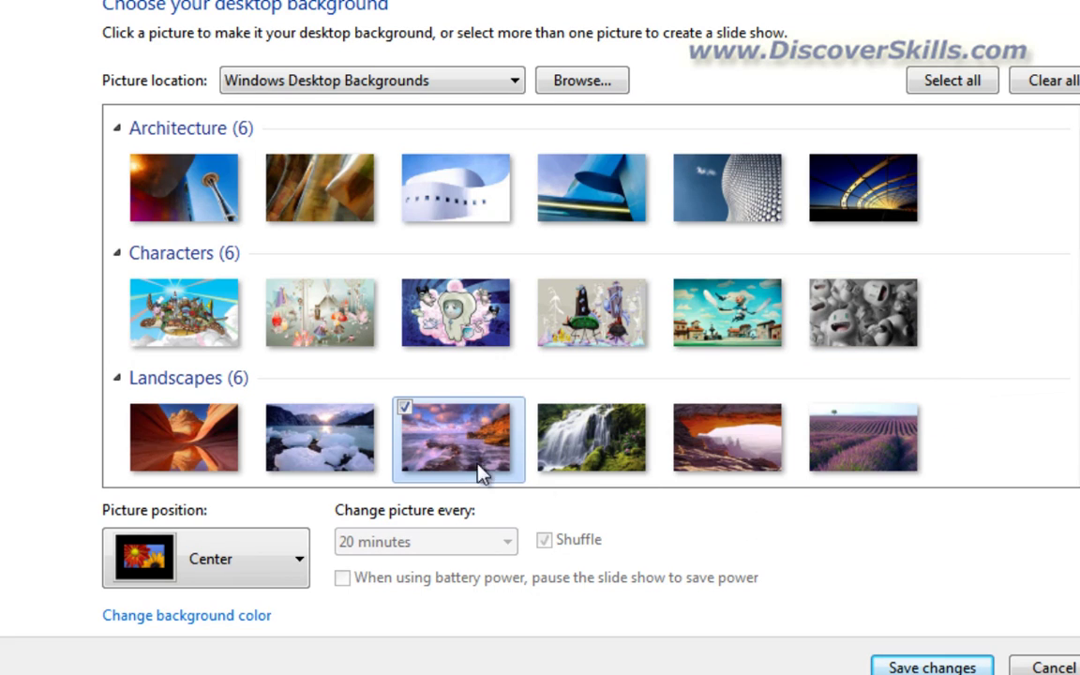
pyautogui.click(271, 411)
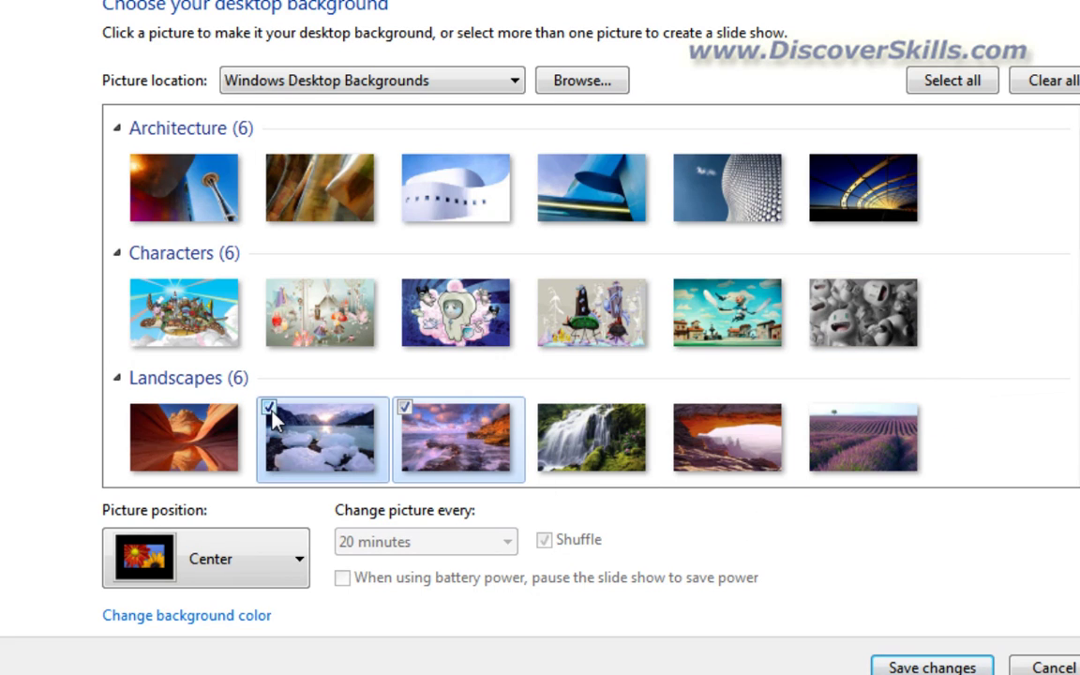
pyautogui.click(139, 415)
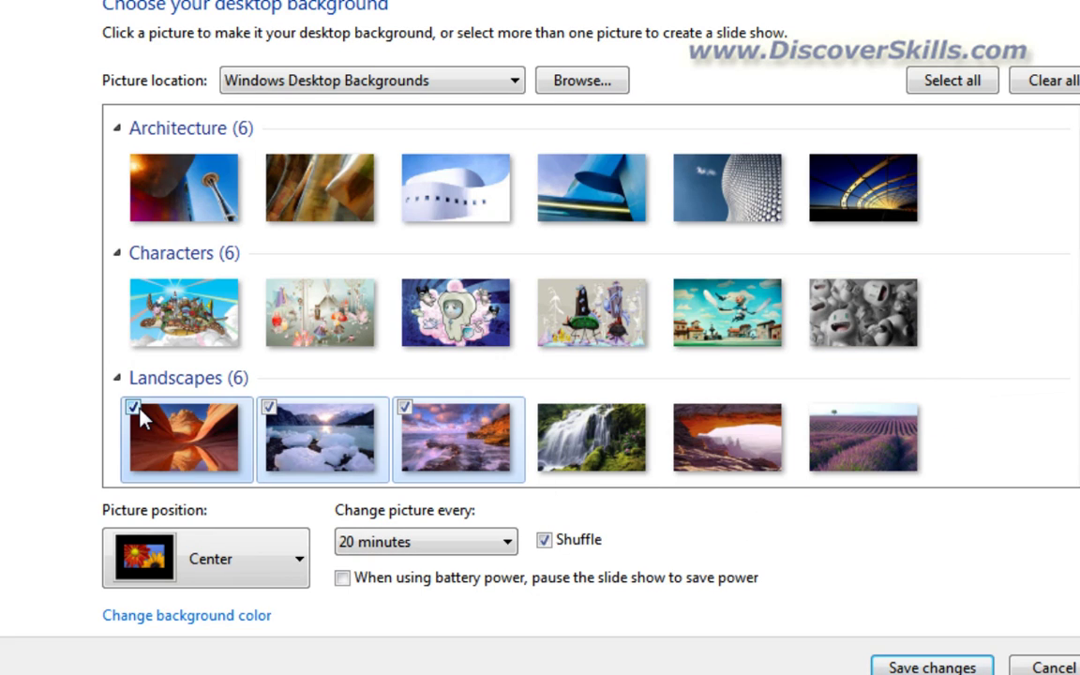
pyautogui.click(545, 410)
pyautogui.click(681, 412)
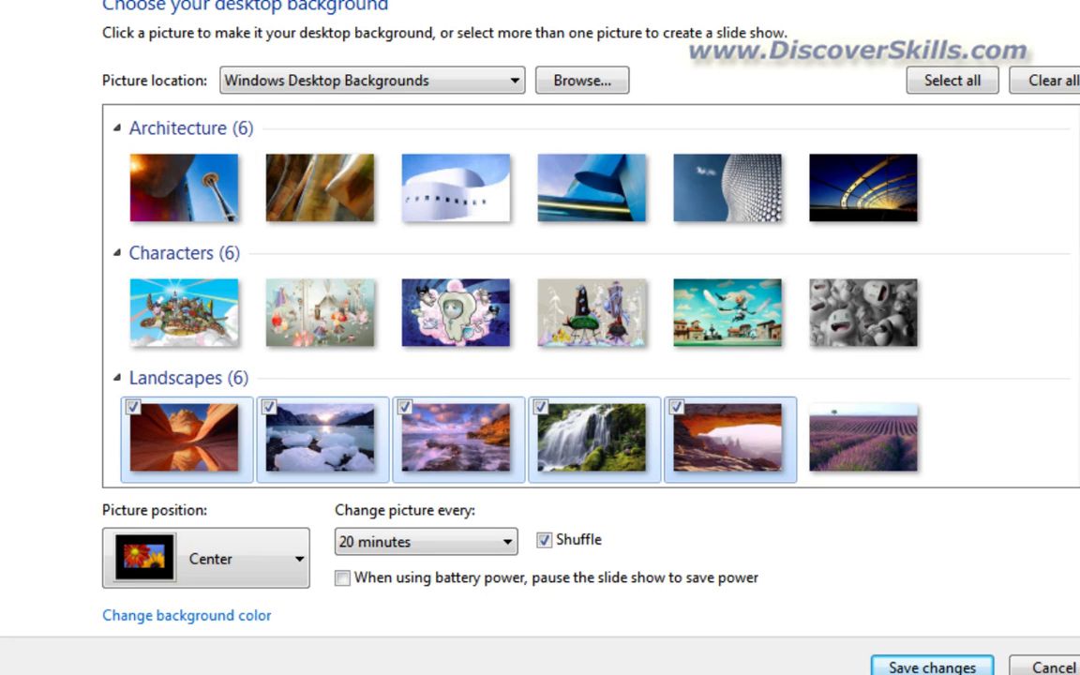
# Look through the remaining Windows picture categories and change the picture location to Solid Colors.
pyautogui.scroll(-4, 835, 202)
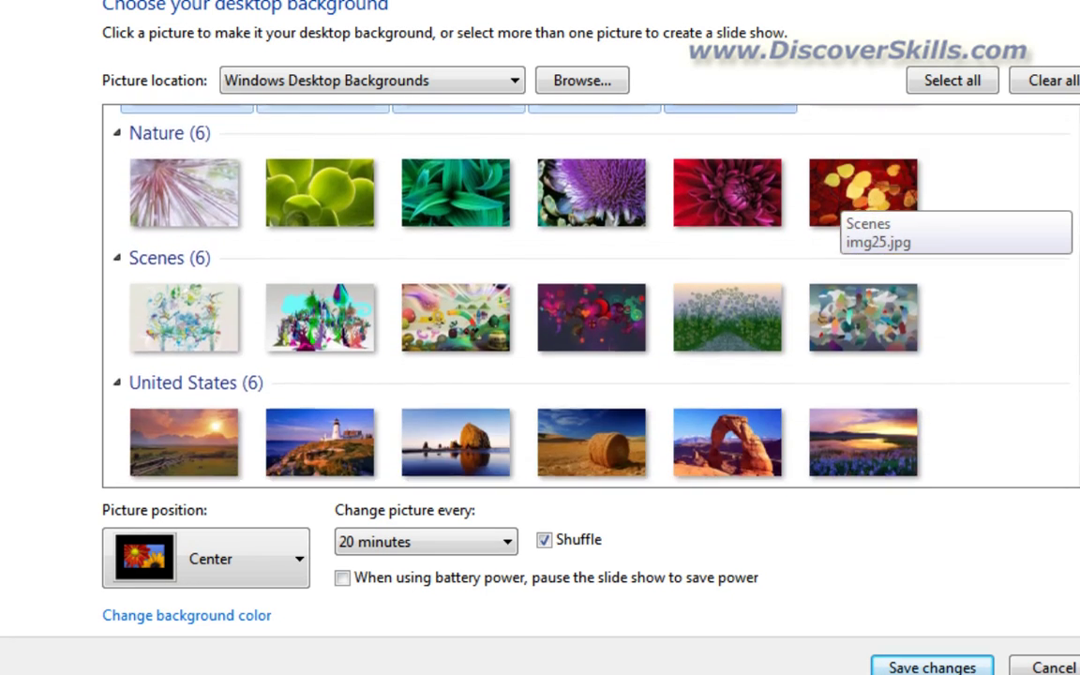
pyautogui.scroll(-3, 834, 201)
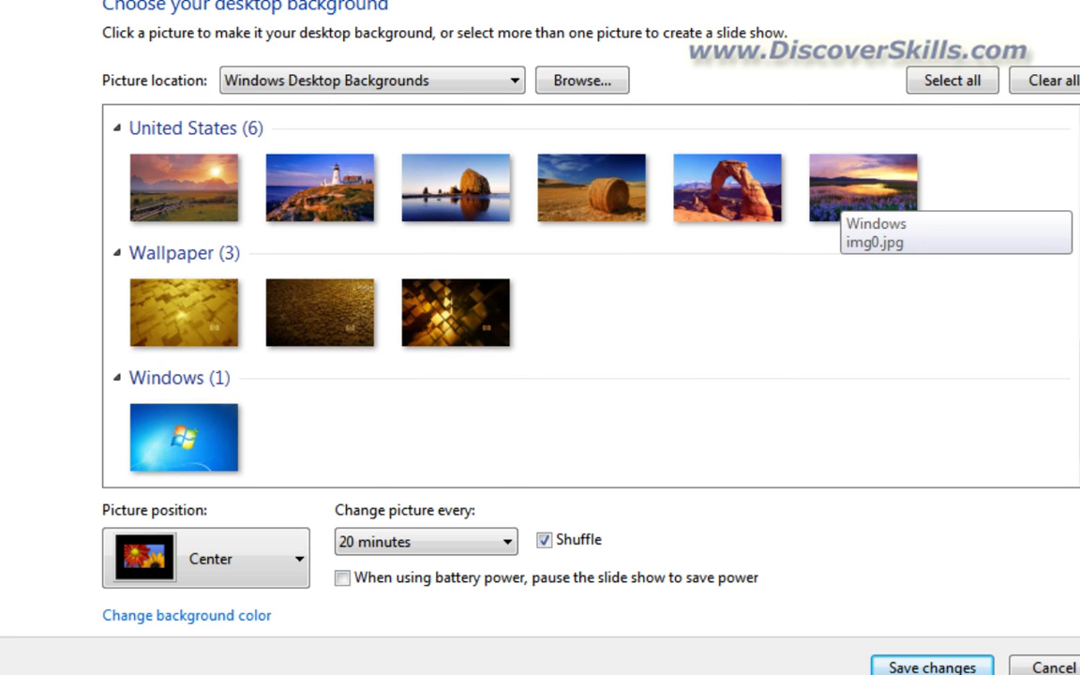
pyautogui.scroll(7, 835, 202)
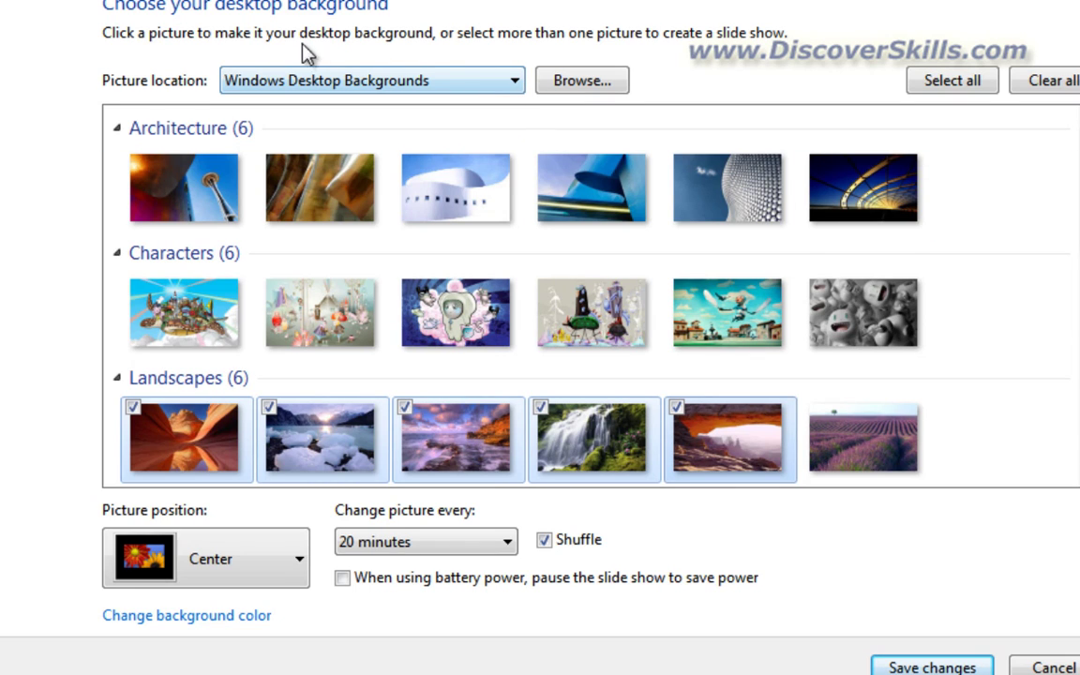
pyautogui.click(515, 82)
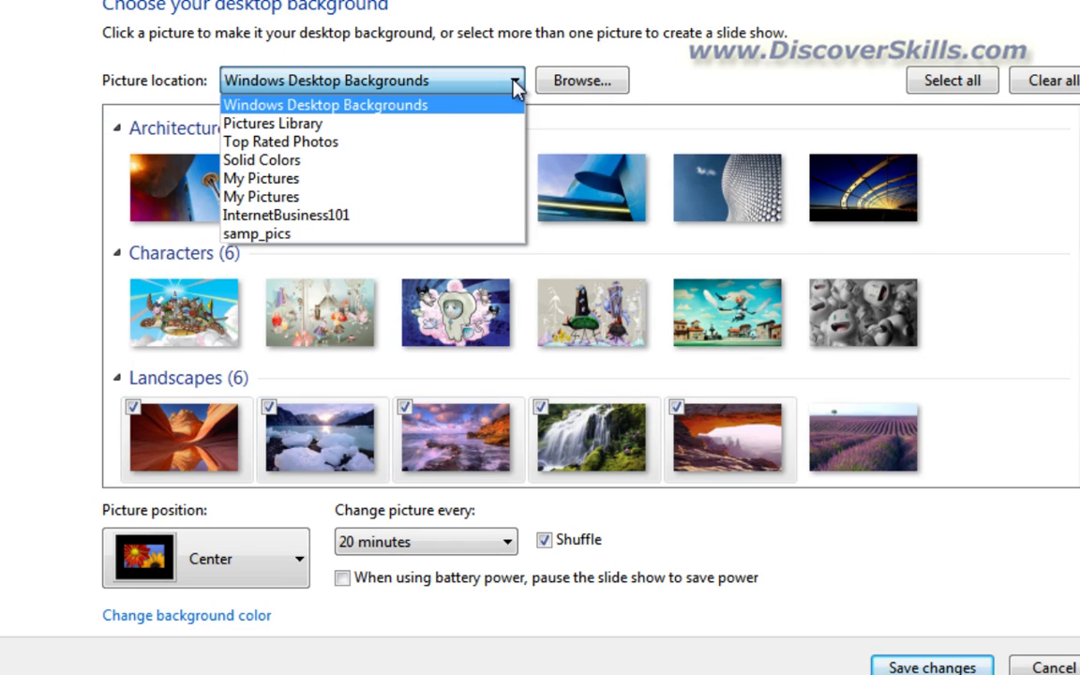
pyautogui.click(257, 167)
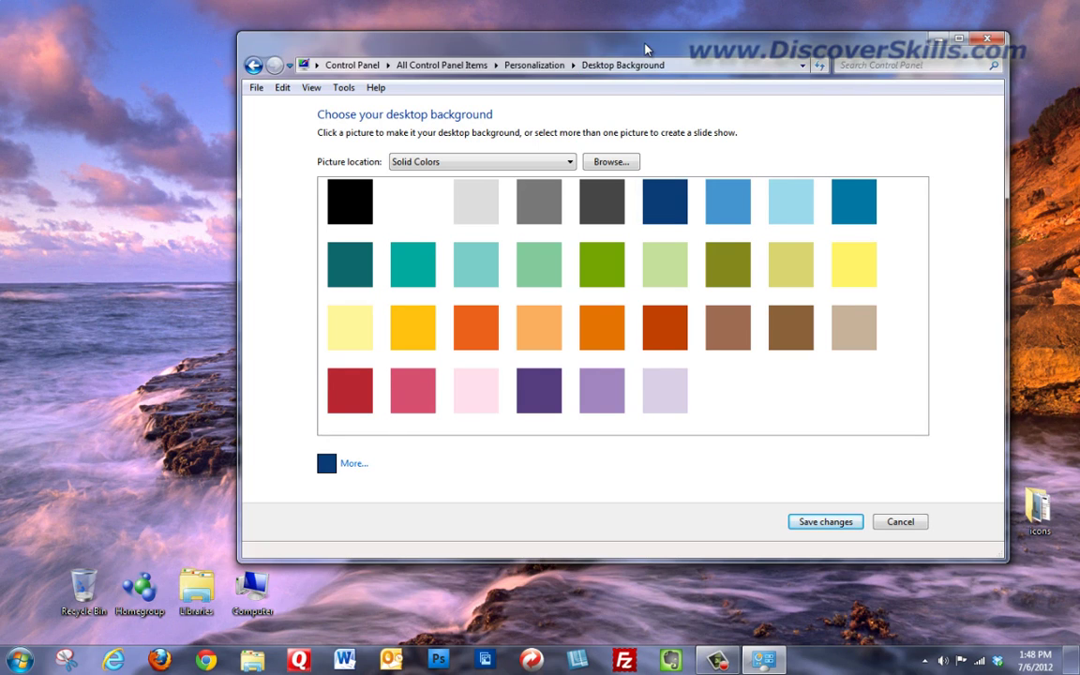
# Move the settings window away to view the coast picture, bring it back and apply the dark blue solid color.
pyautogui.moveTo(645, 49); pyautogui.dragTo(868, 391)
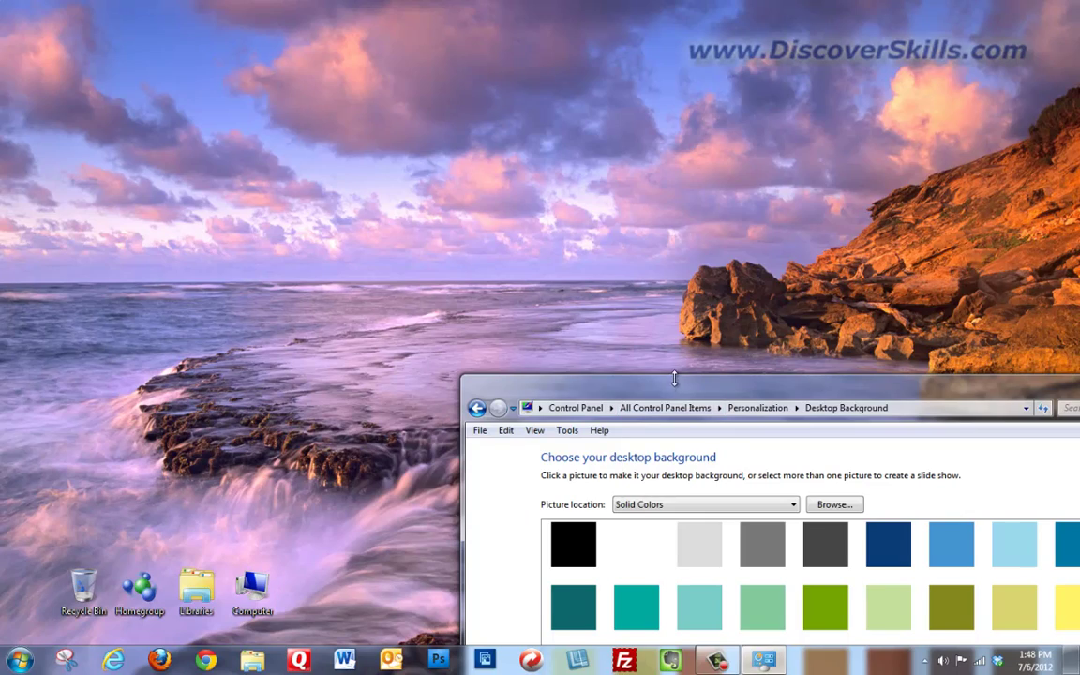
pyautogui.moveTo(649, 375); pyautogui.dragTo(451, 59)
pyautogui.click(657, 213)
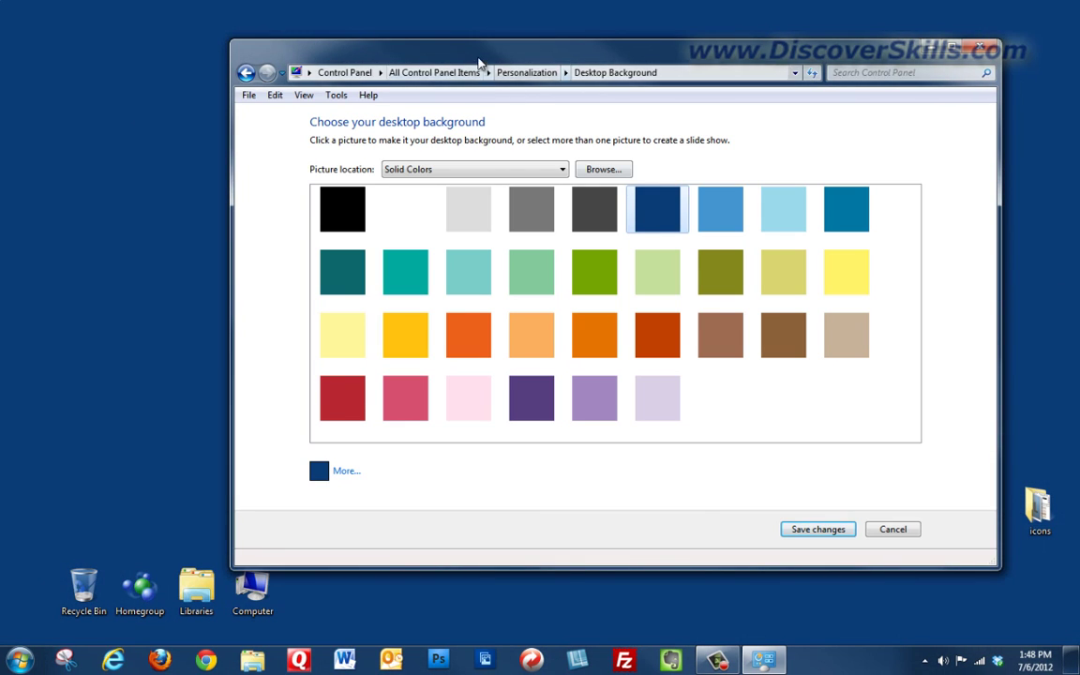
# Try the medium blue and light blue solid colors on the desktop, and settle on the deep teal blue.
pyautogui.moveTo(478, 54); pyautogui.dragTo(560, 59)
pyautogui.click(813, 218)
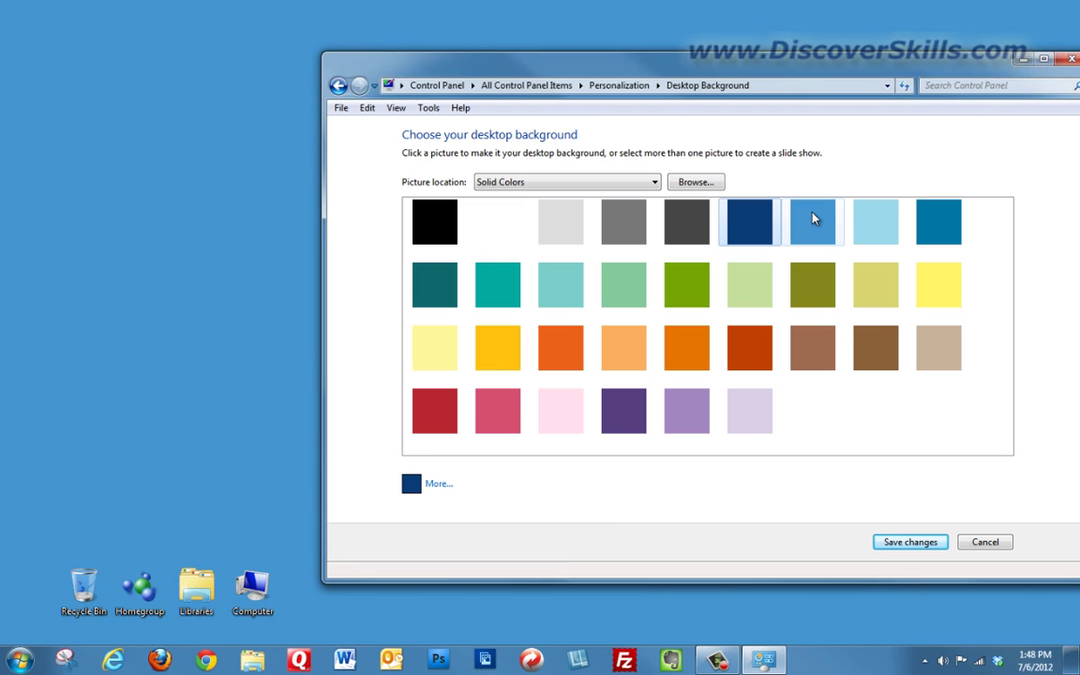
pyautogui.click(880, 226)
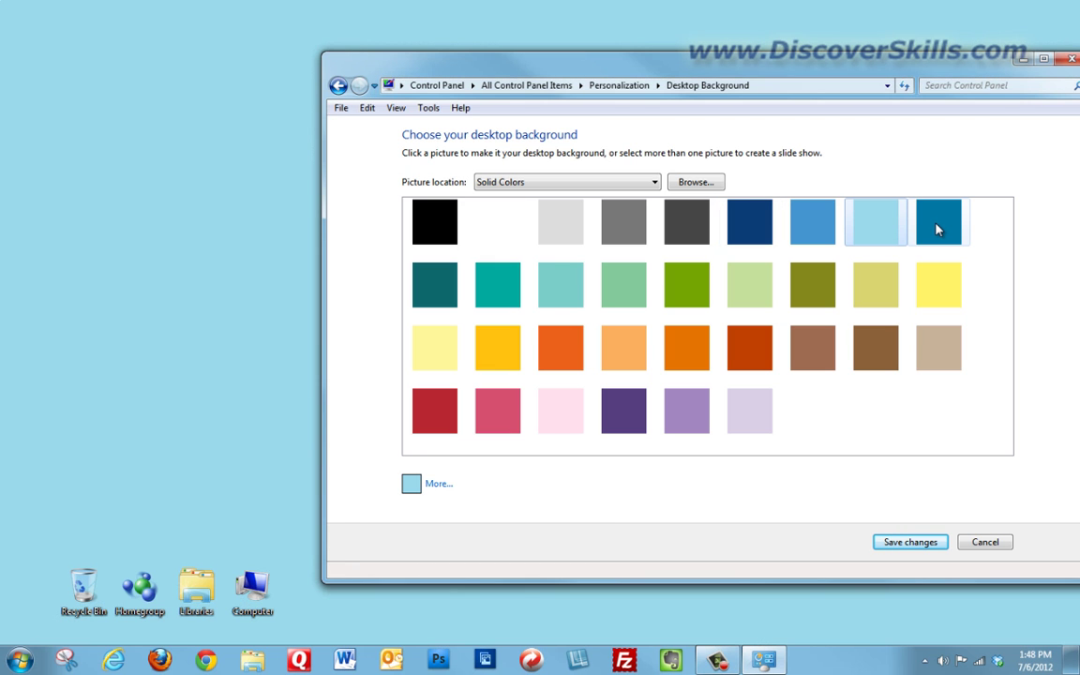
pyautogui.click(939, 229)
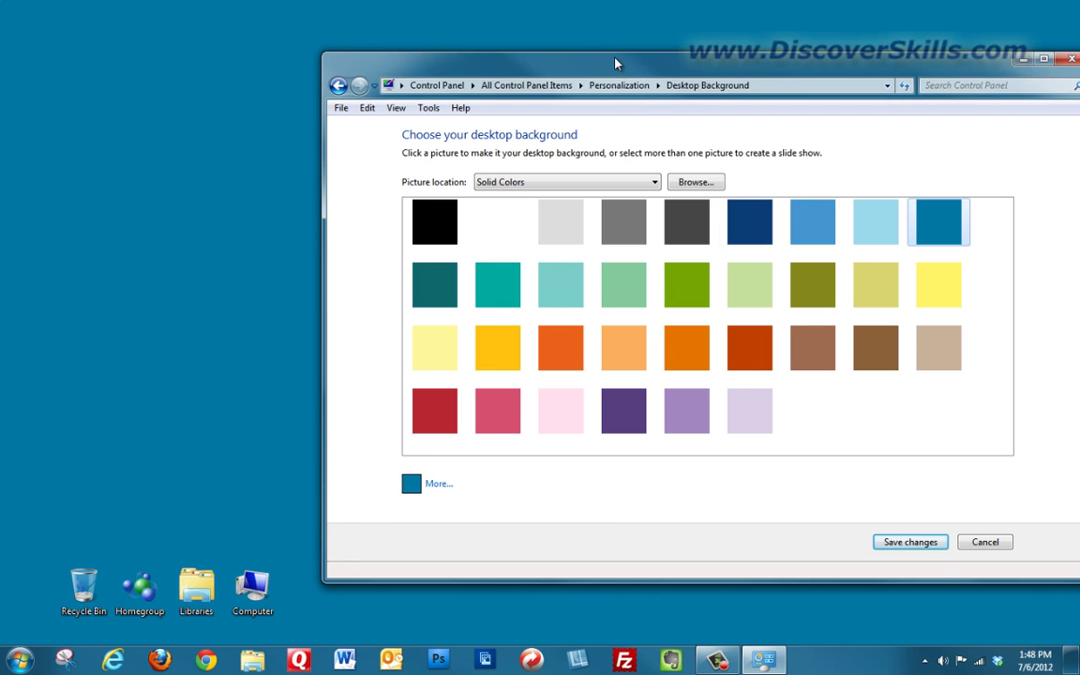
pyautogui.moveTo(616, 65); pyautogui.dragTo(499, 54)
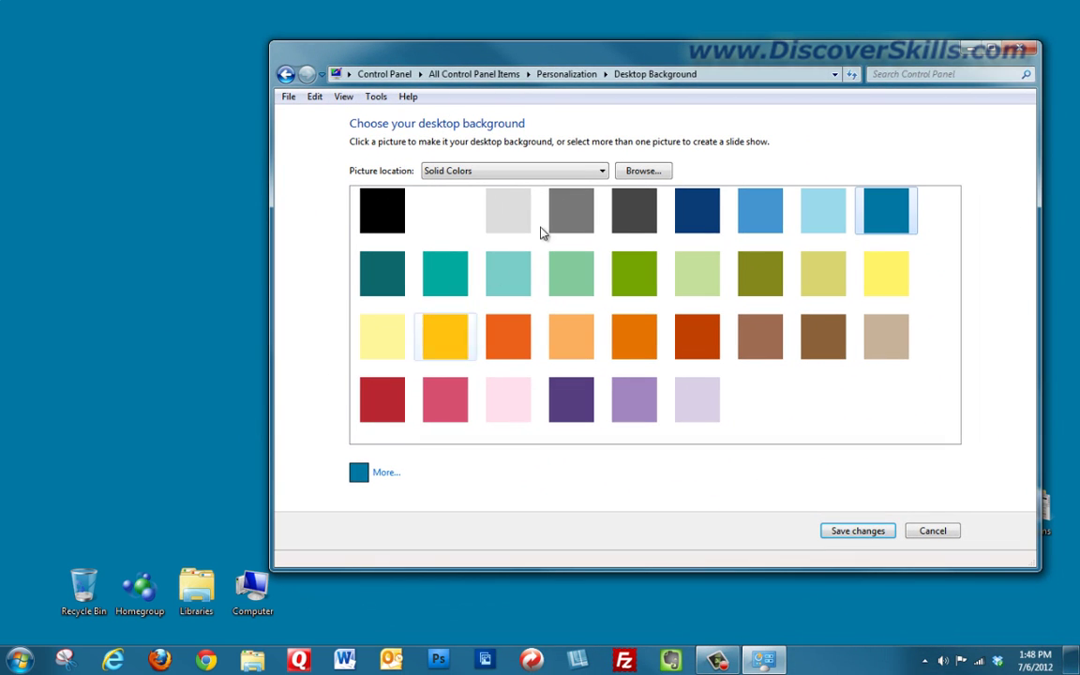
# Set the picture location to Windows Desktop Backgrounds and make the rocky sea coast landscape the only background picture.
pyautogui.click(600, 174)
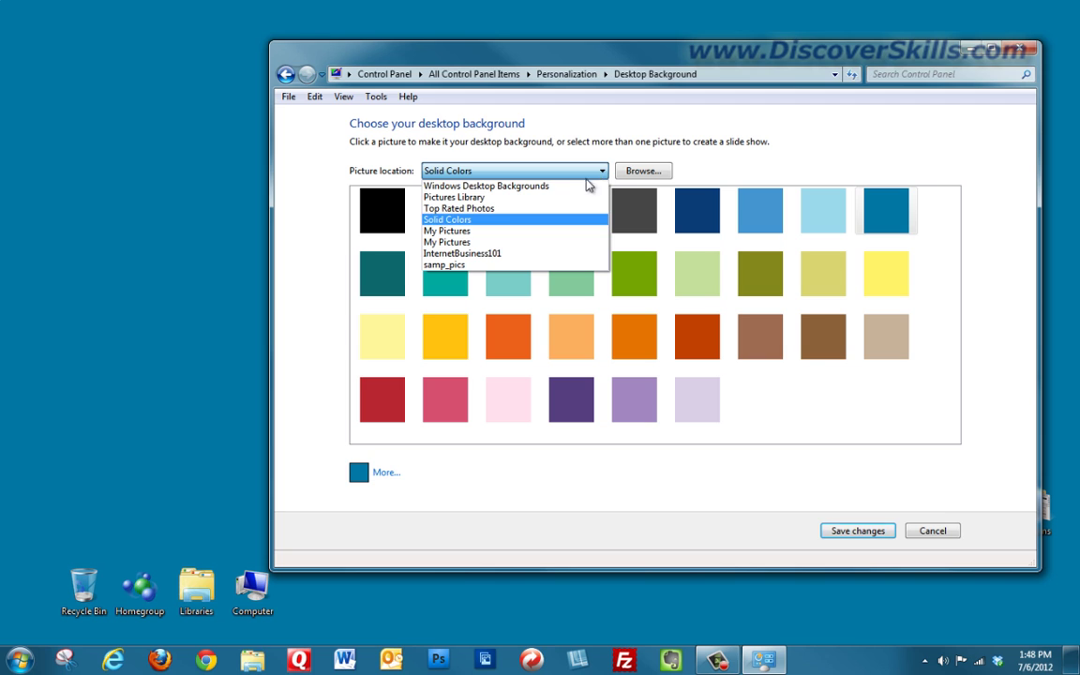
pyautogui.click(581, 186)
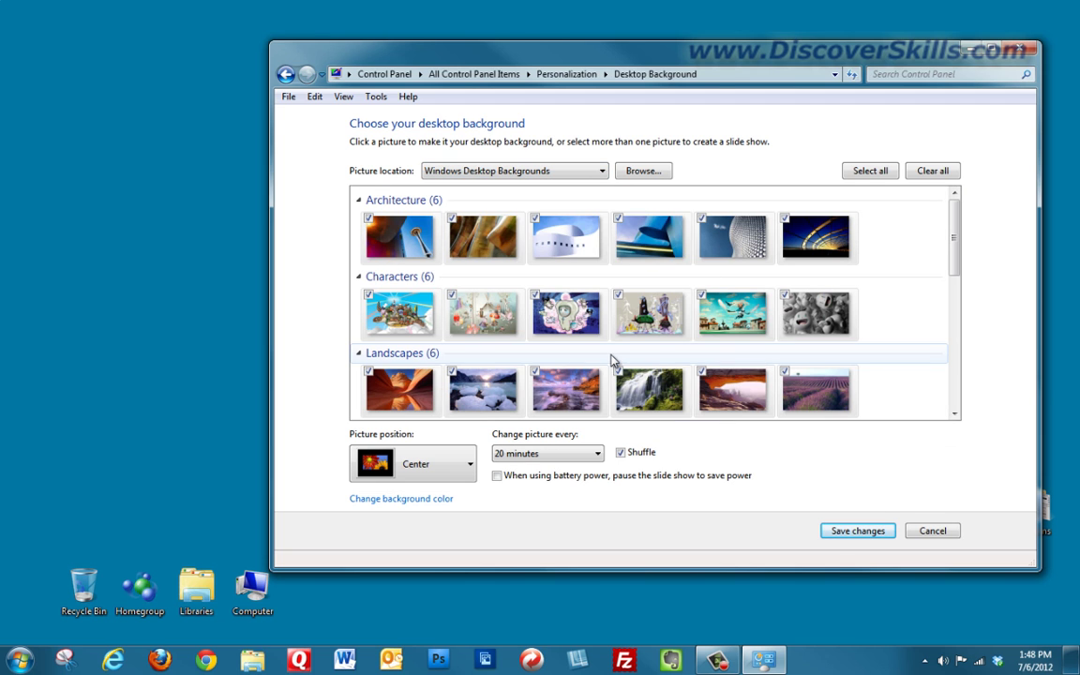
pyautogui.click(568, 392)
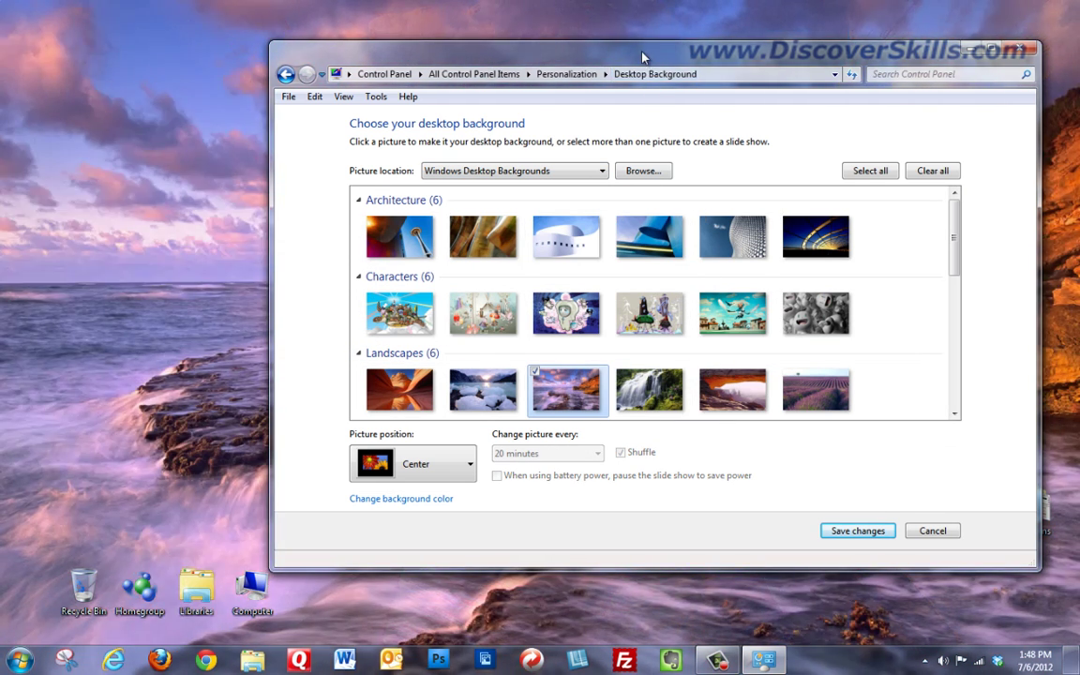
pyautogui.moveTo(578, 46); pyautogui.dragTo(634, 89)
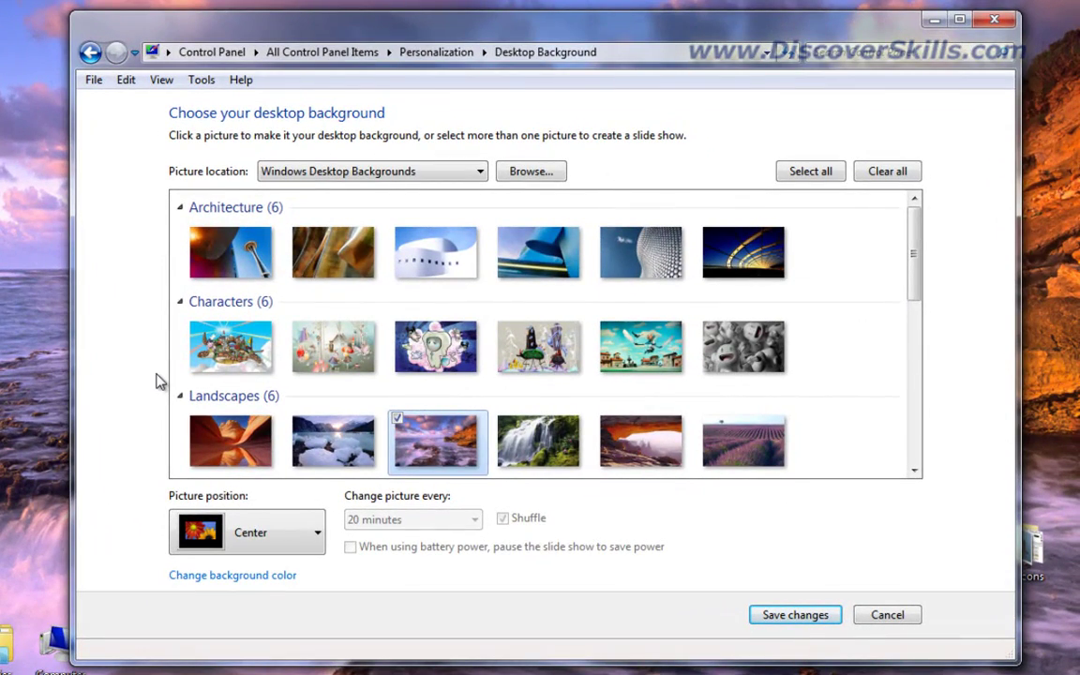
# Switch the picture location to My Pictures, clear all selections and choose only the photo of the boy in the red cap with the woman.
pyautogui.click(477, 173)
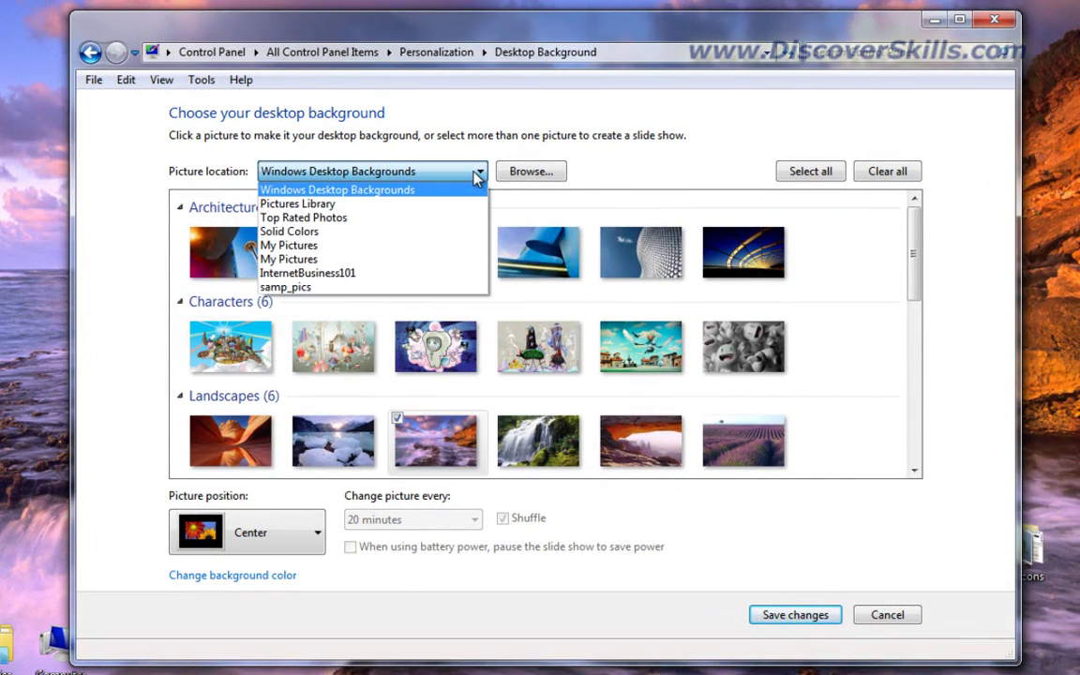
pyautogui.click(313, 246)
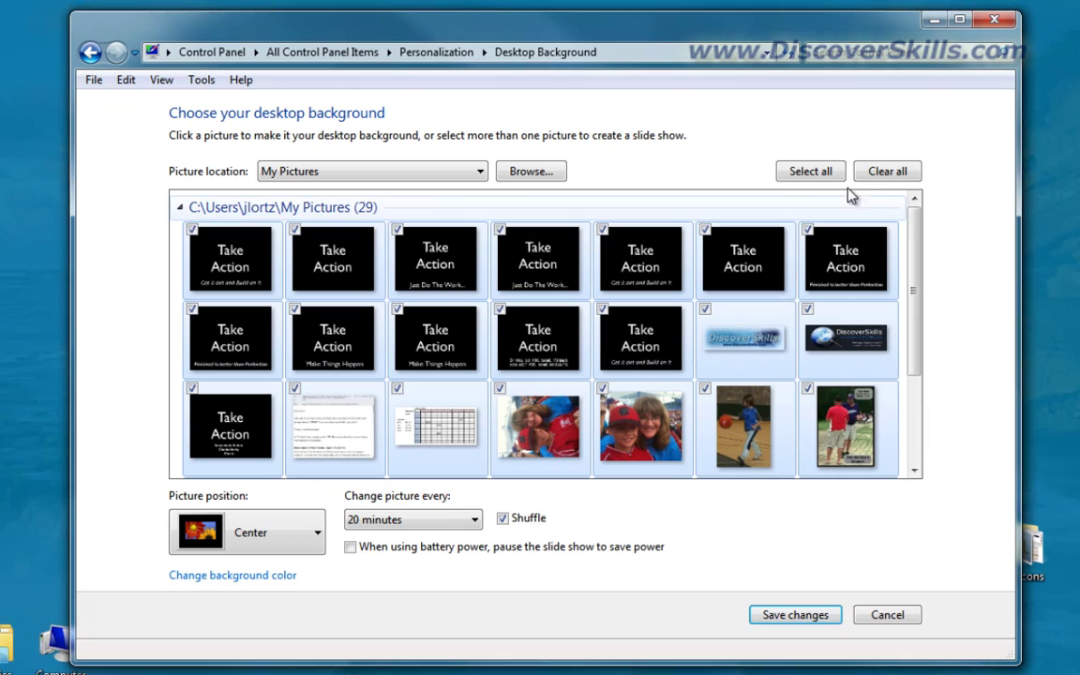
pyautogui.click(888, 170)
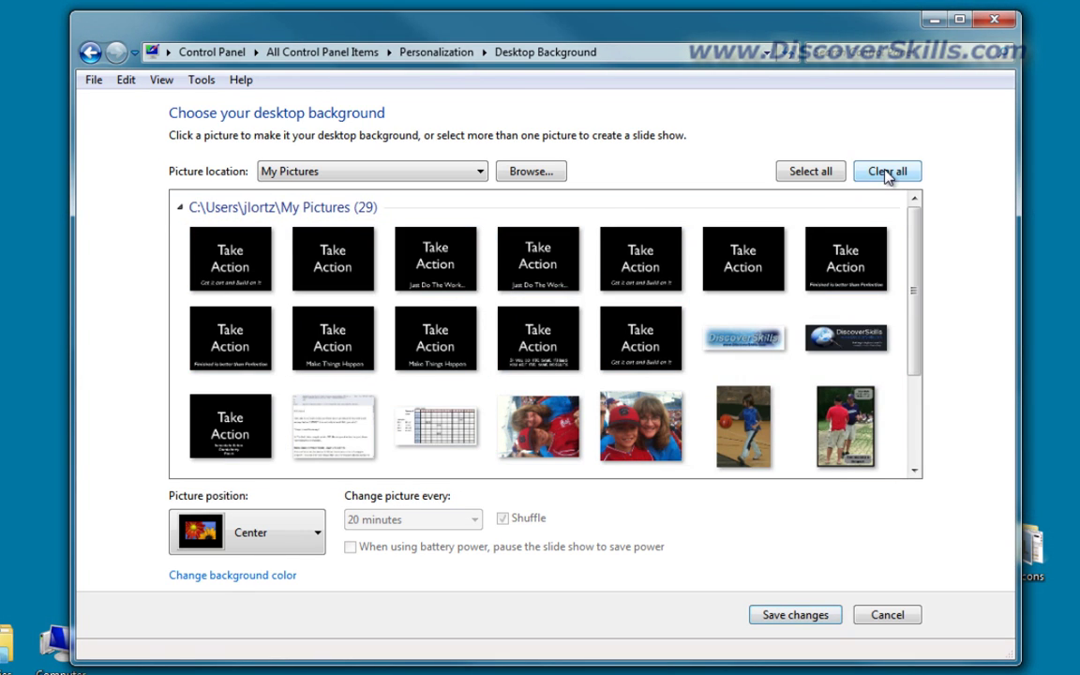
pyautogui.click(647, 434)
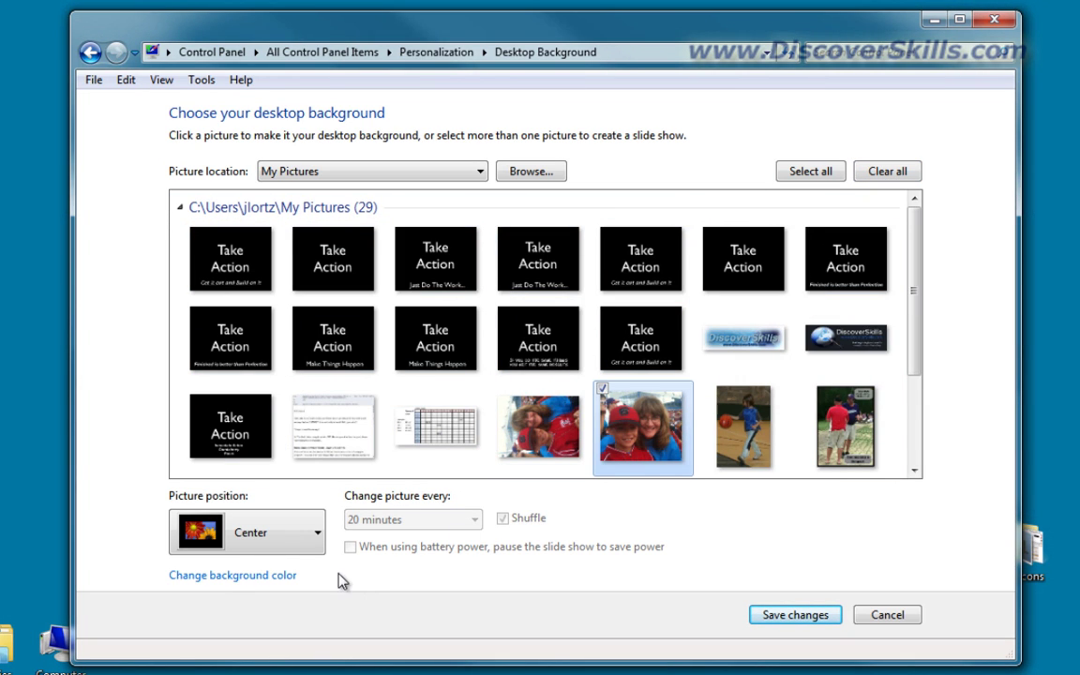
# Check the picture position choices and add the photo of the boy with the basketball to the selected background pictures.
pyautogui.click(310, 537)
pyautogui.click(307, 536)
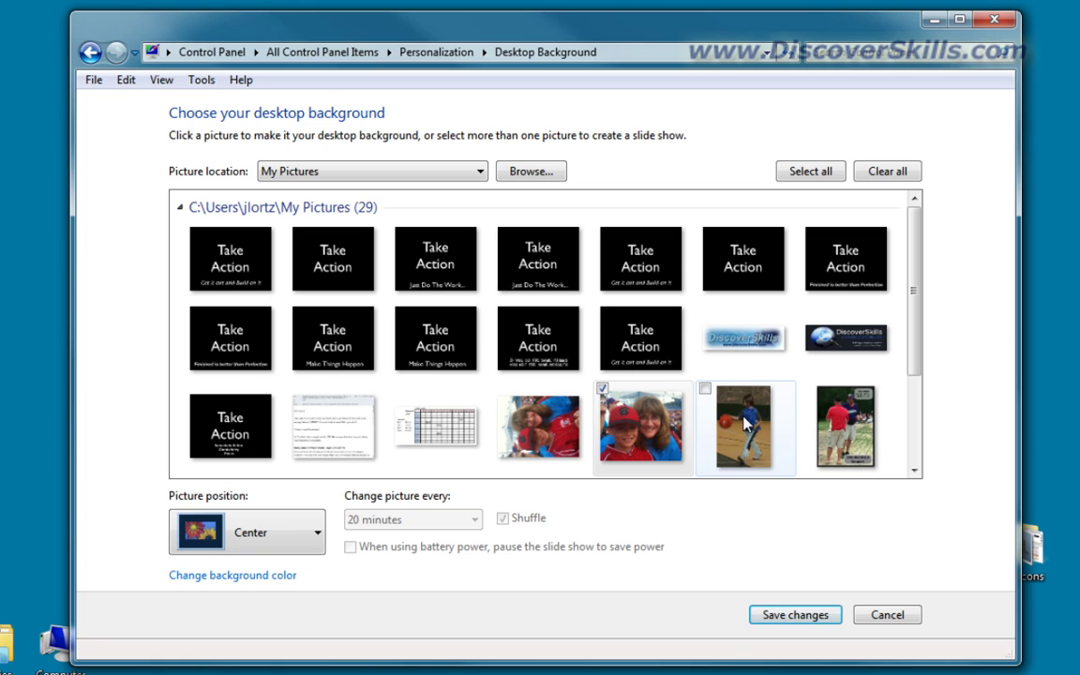
pyautogui.click(705, 388)
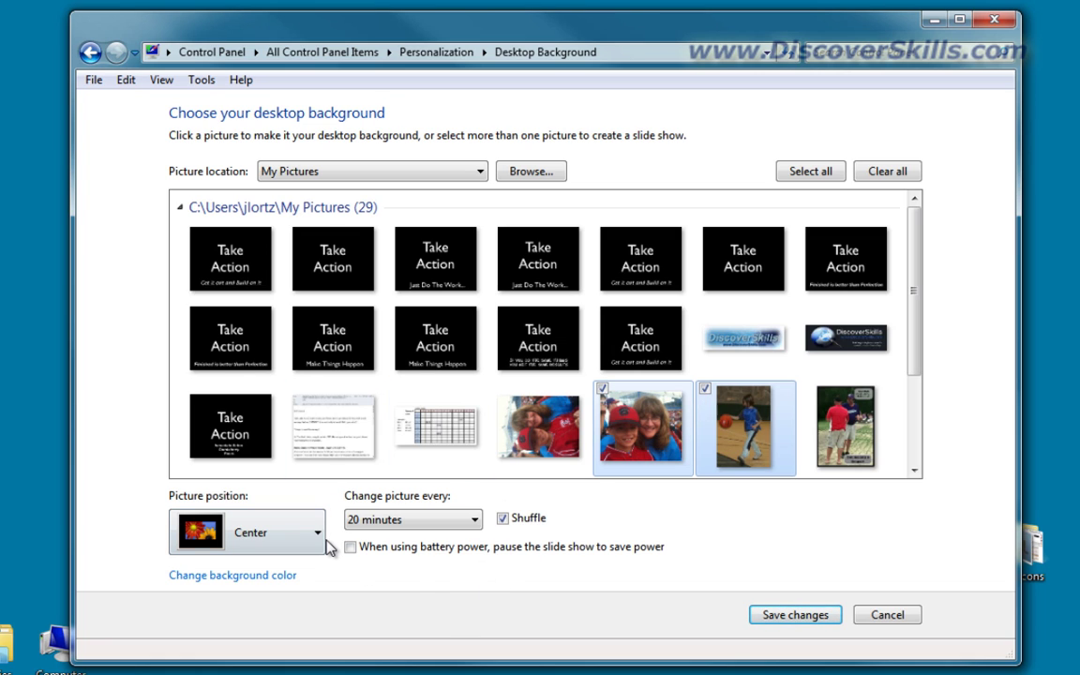
# Switch the picture location to Windows Desktop Backgrounds and from there to Solid Colors.
pyautogui.click(481, 173)
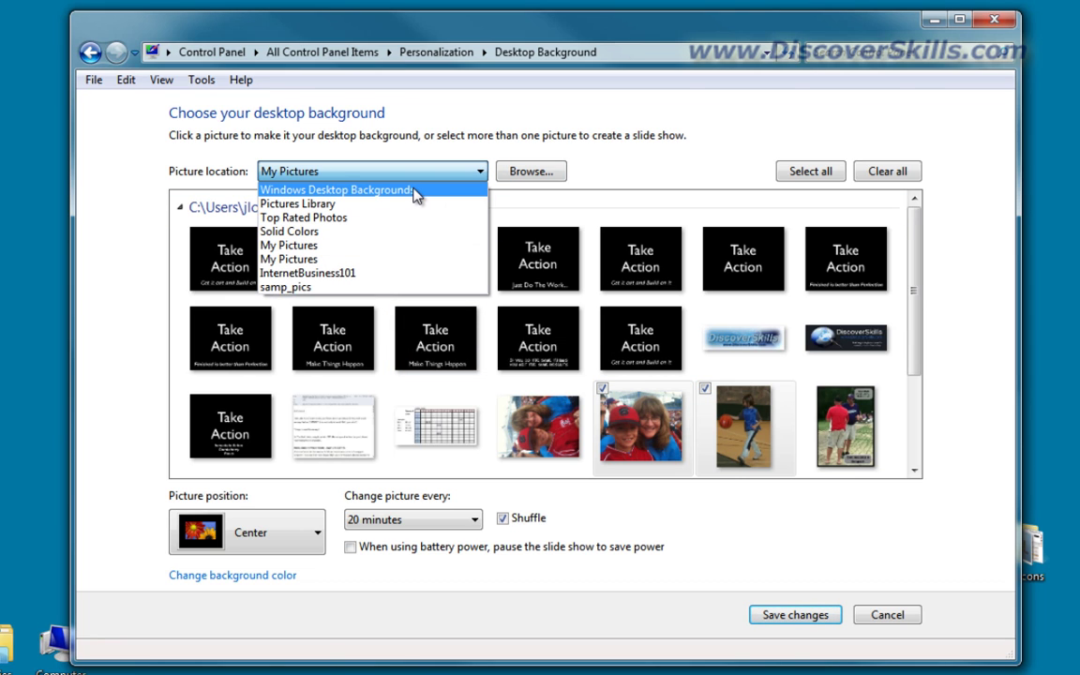
pyautogui.click(418, 192)
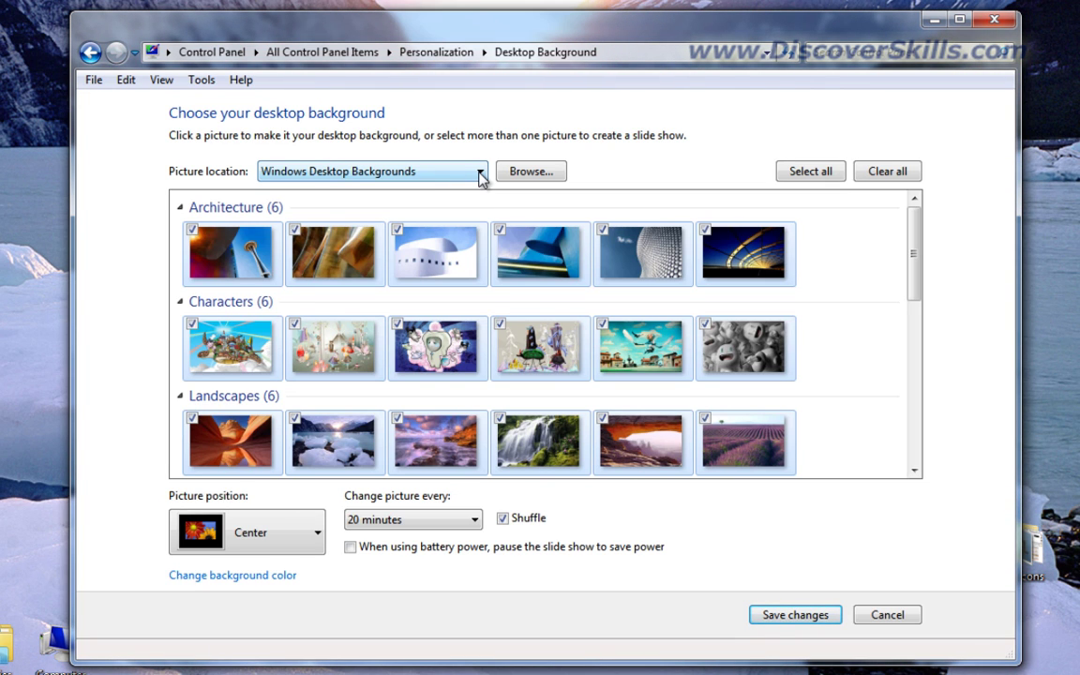
pyautogui.click(482, 172)
pyautogui.click(353, 233)
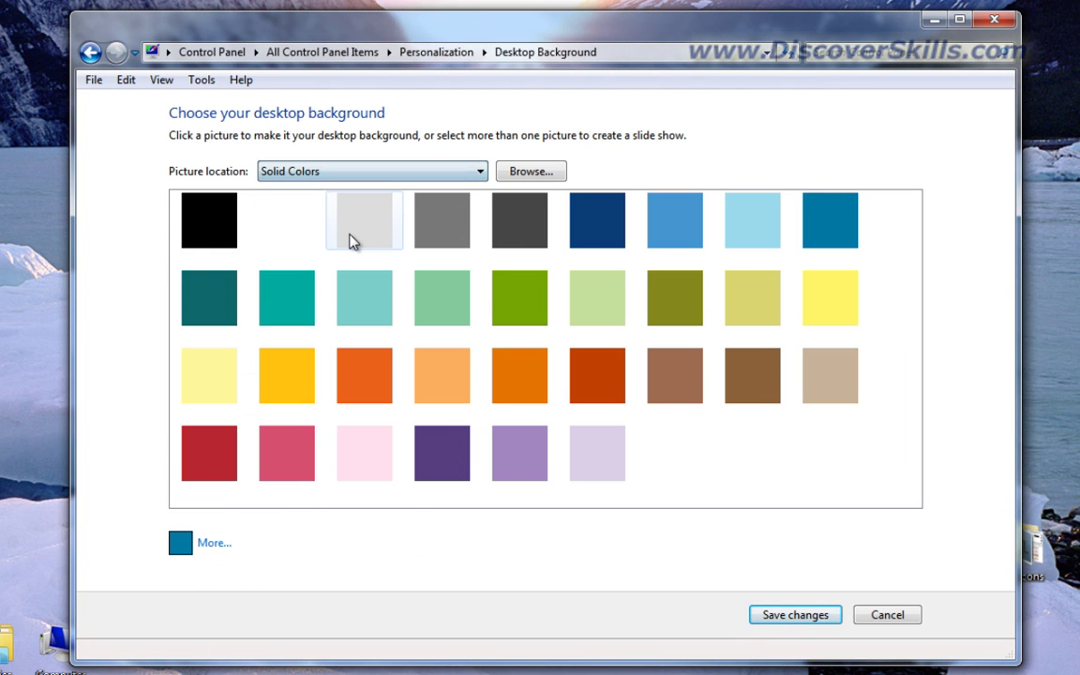
# Make the dark DiscoverSkills globe logo from My Pictures the only background picture, save the changes and close the Personalization window.
pyautogui.click(482, 173)
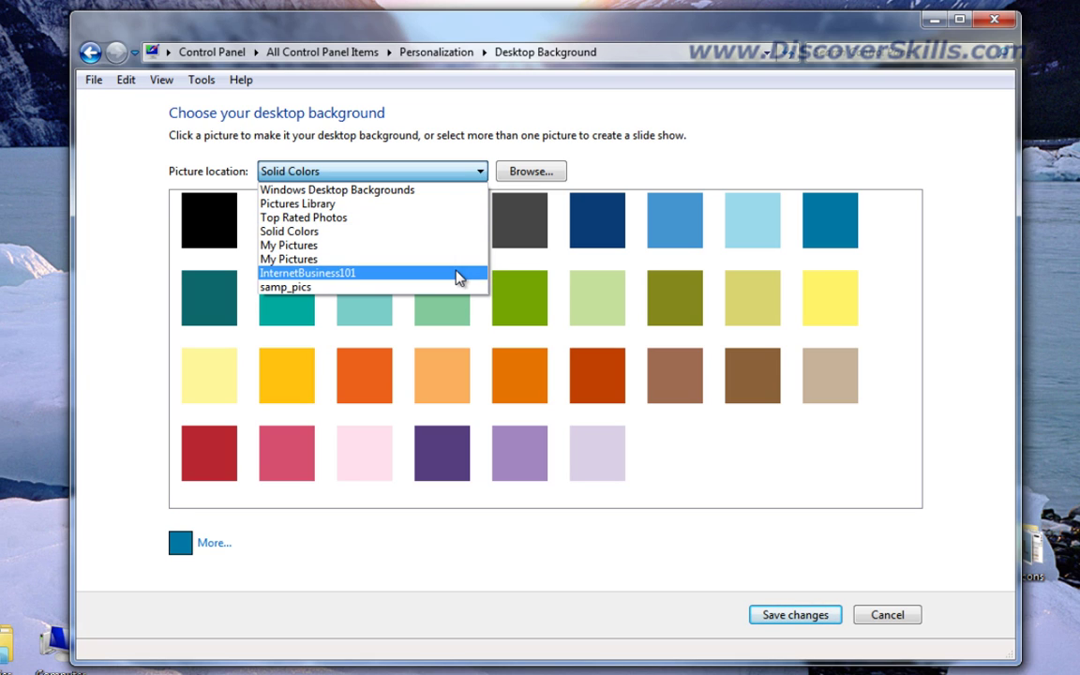
pyautogui.click(304, 246)
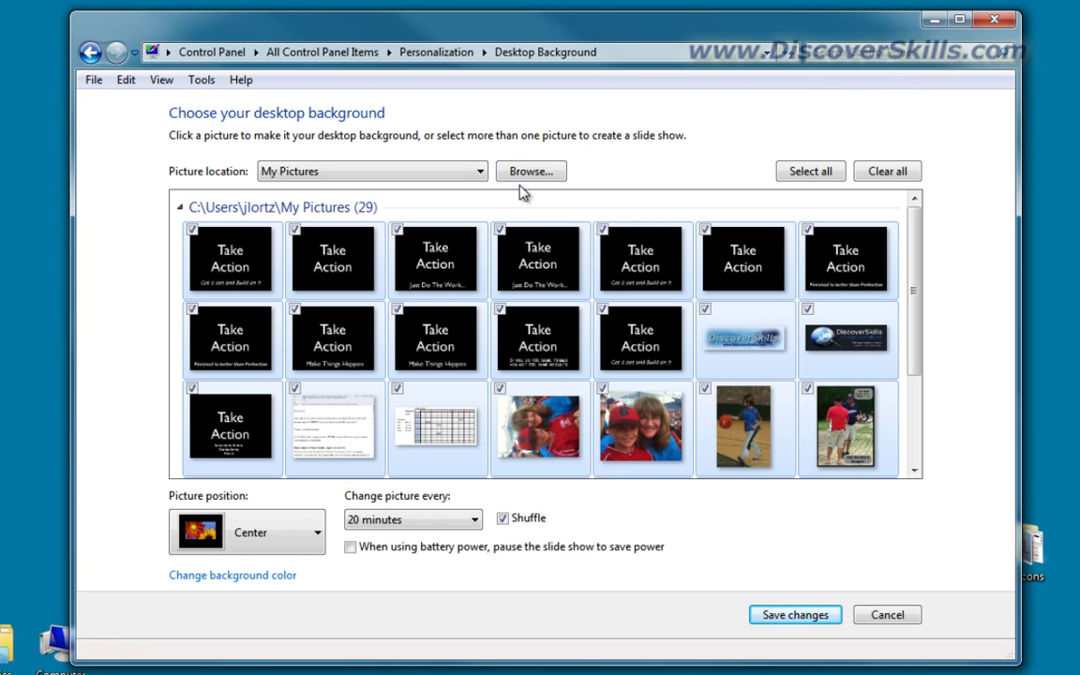
pyautogui.click(886, 175)
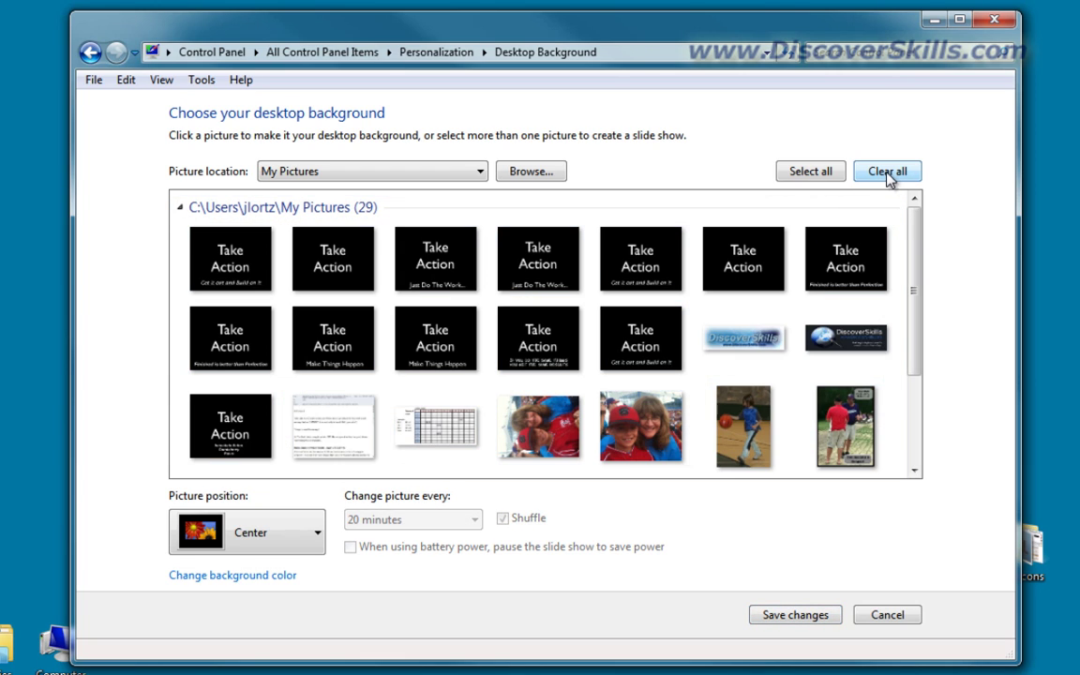
pyautogui.click(809, 310)
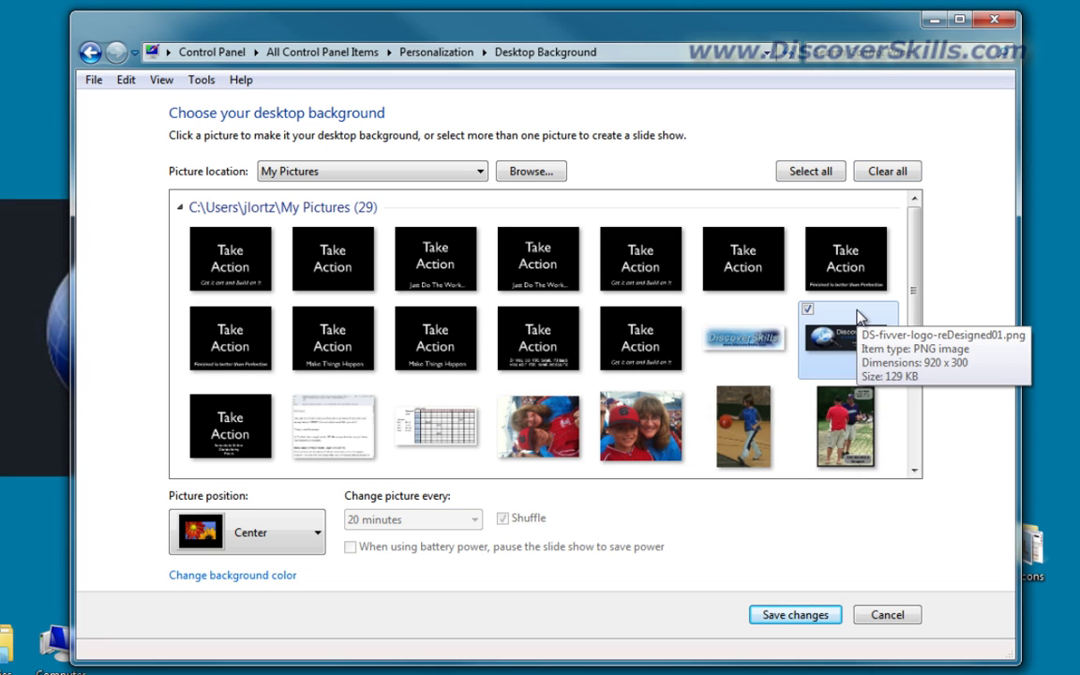
pyautogui.click(797, 615)
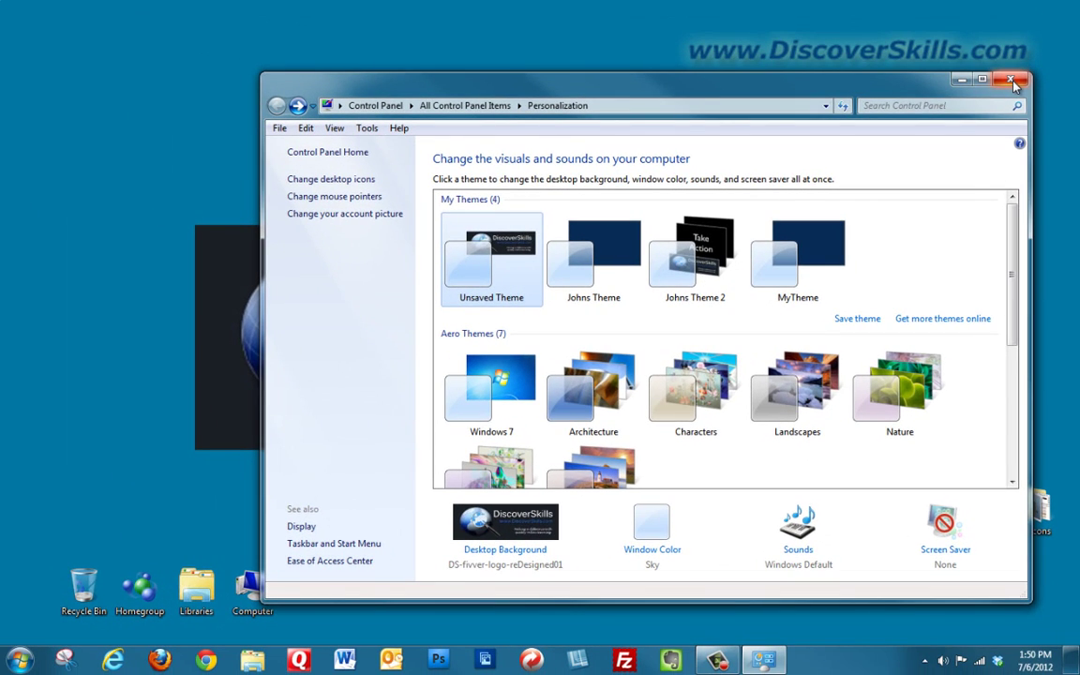
pyautogui.click(1012, 81)
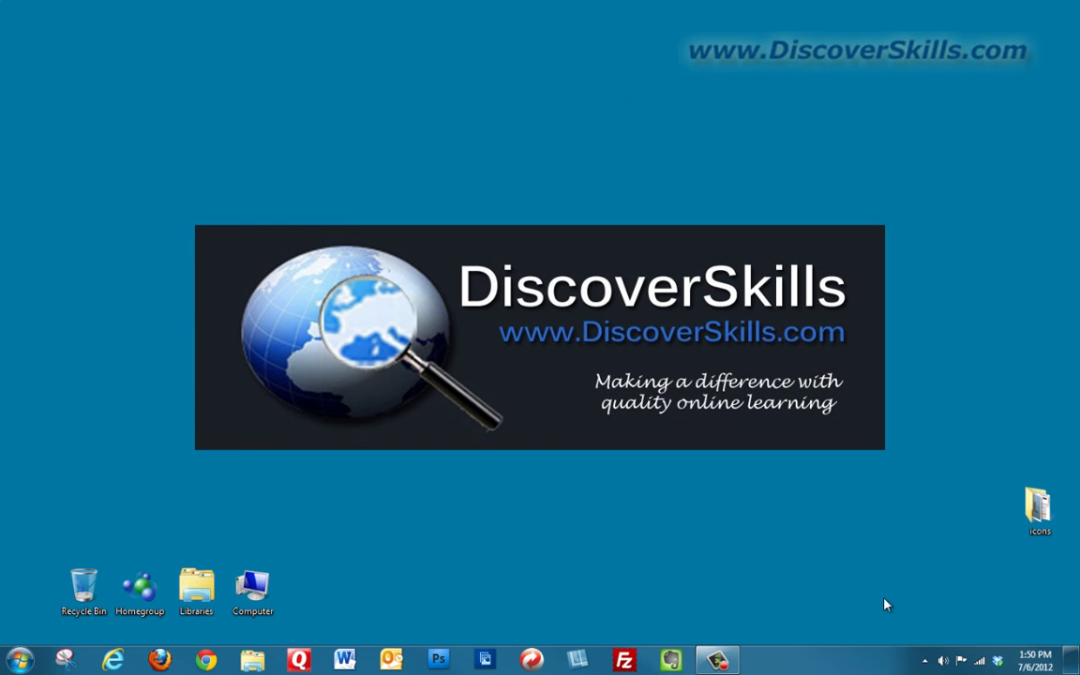